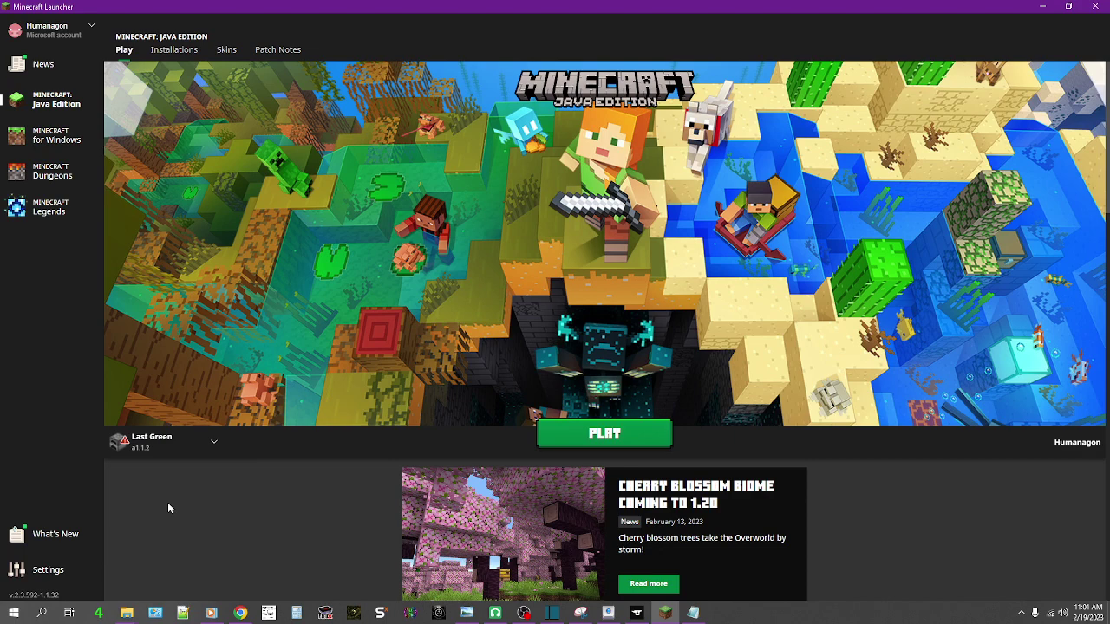
Check the launcher's general settings for showing historical Java Edition versions, and return to the Java Edition page.
{"action": "left_click", "coordinate": [68, 571]}
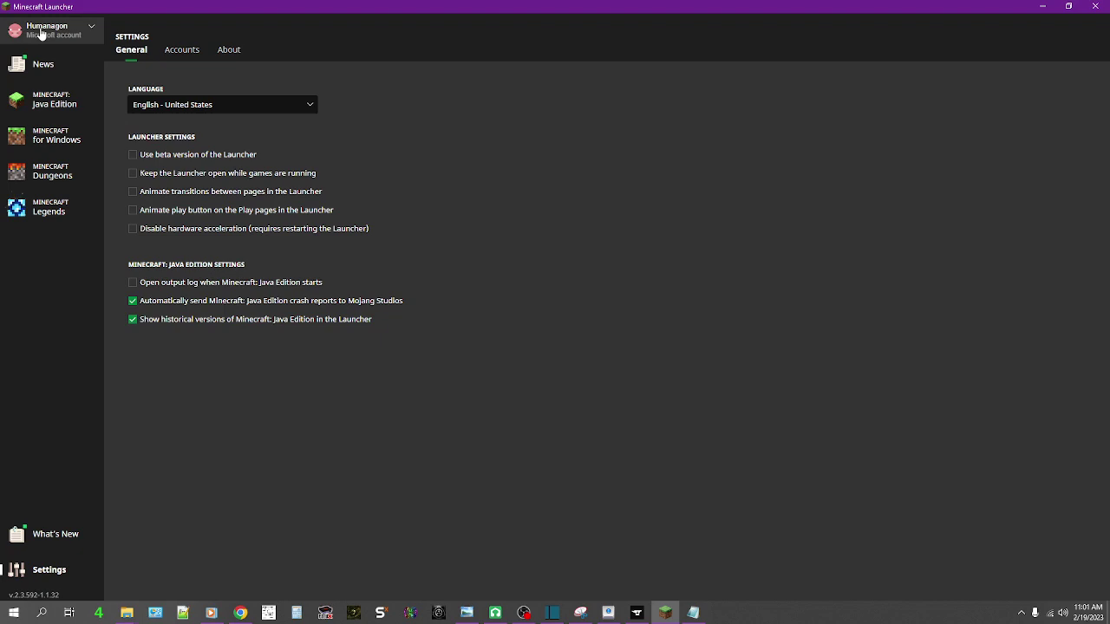
{"action": "left_click", "coordinate": [55, 104]}
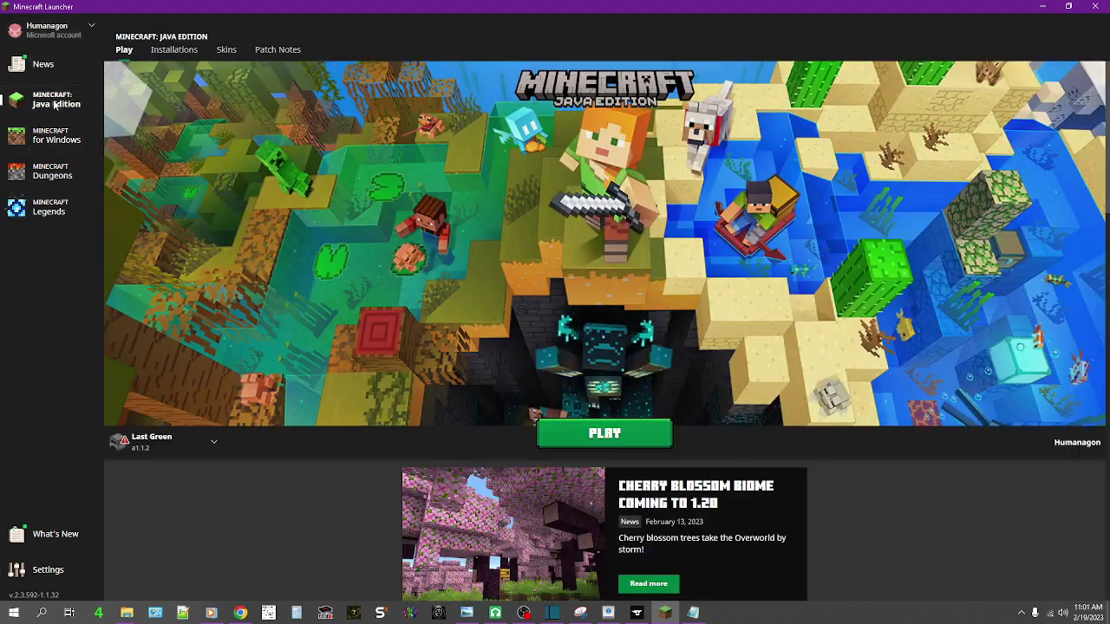
Start a new Java Edition installation and set its version to old_alpha a1.1.2.
{"action": "left_click", "coordinate": [174, 50]}
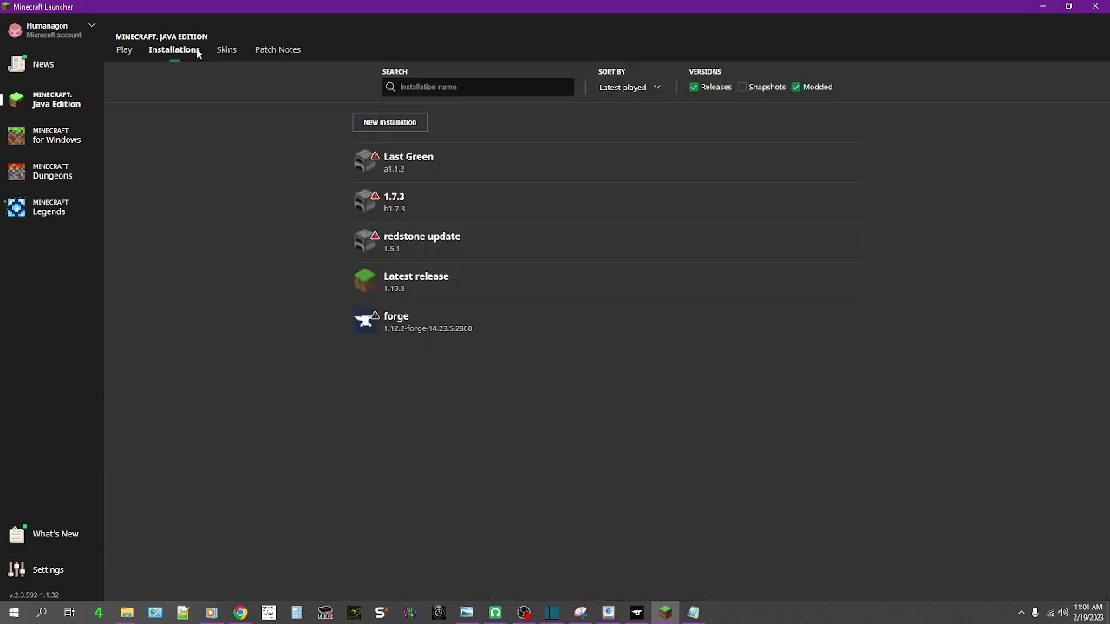
{"action": "left_click", "coordinate": [418, 125]}
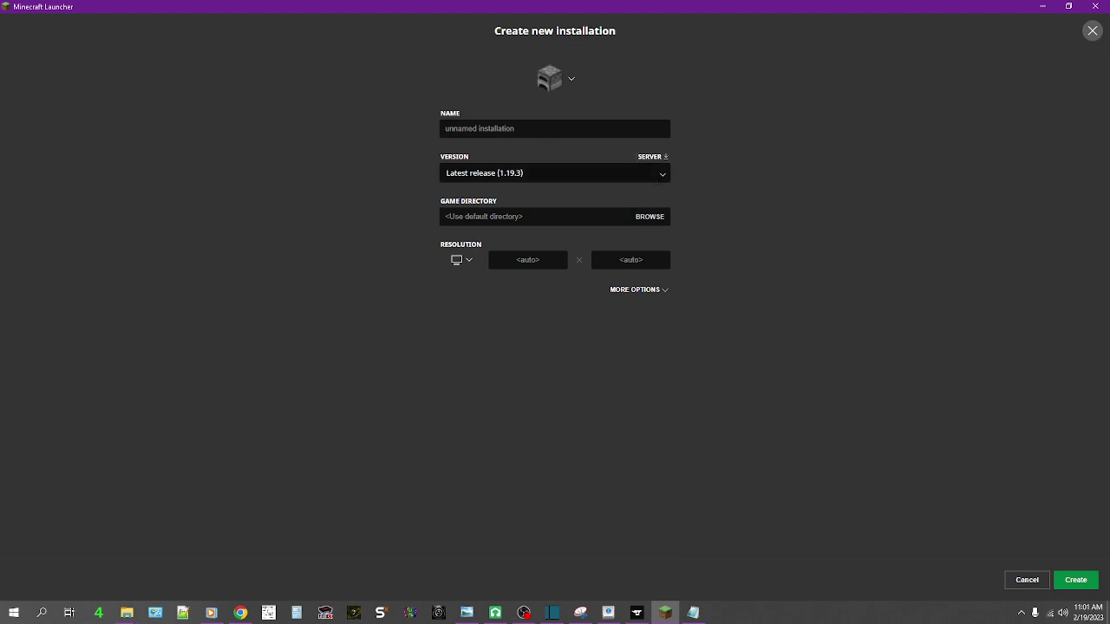
{"action": "left_click", "coordinate": [637, 172]}
{"action": "scroll", "coordinate": [634, 229], "scroll_direction": "down", "scroll_amount": 3}
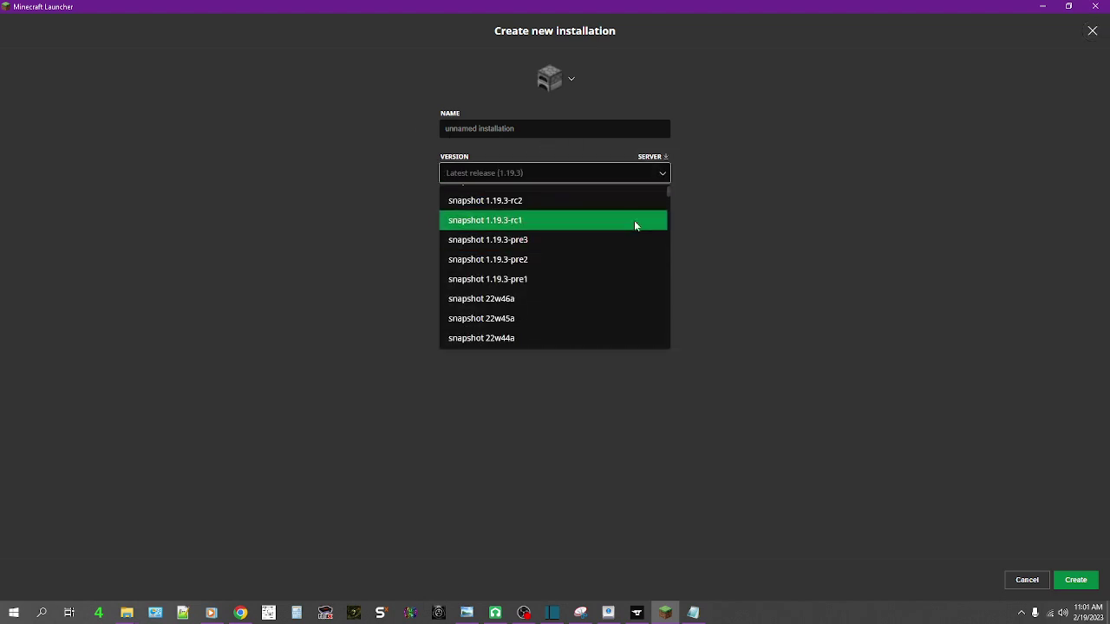
{"action": "scroll", "coordinate": [600, 243], "scroll_direction": "down", "scroll_amount": 20}
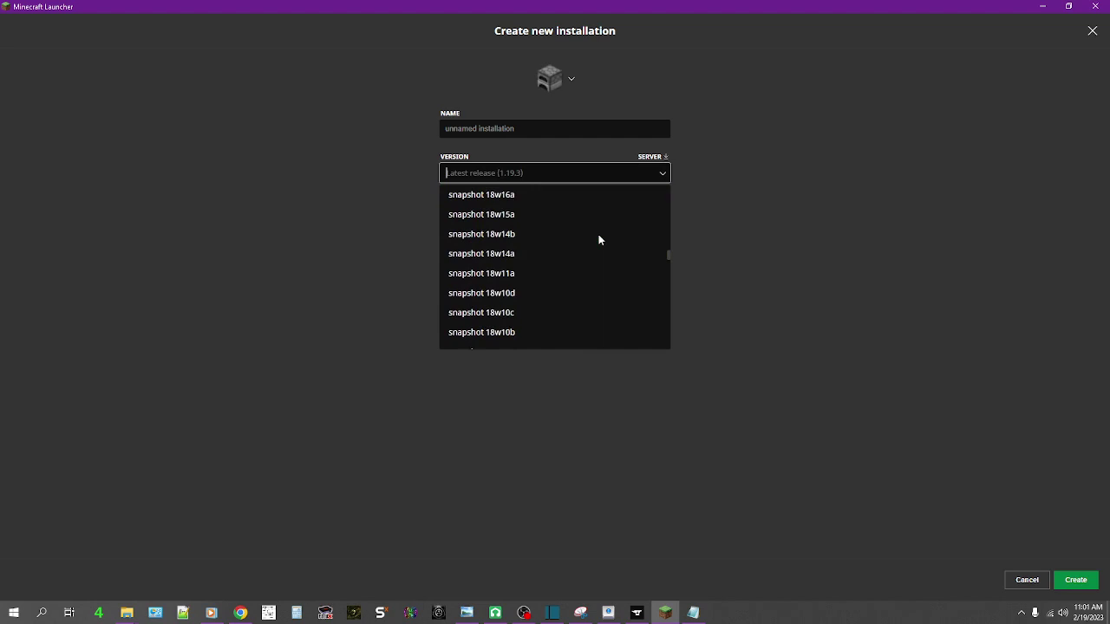
{"action": "scroll", "coordinate": [598, 240], "scroll_direction": "down", "scroll_amount": 20}
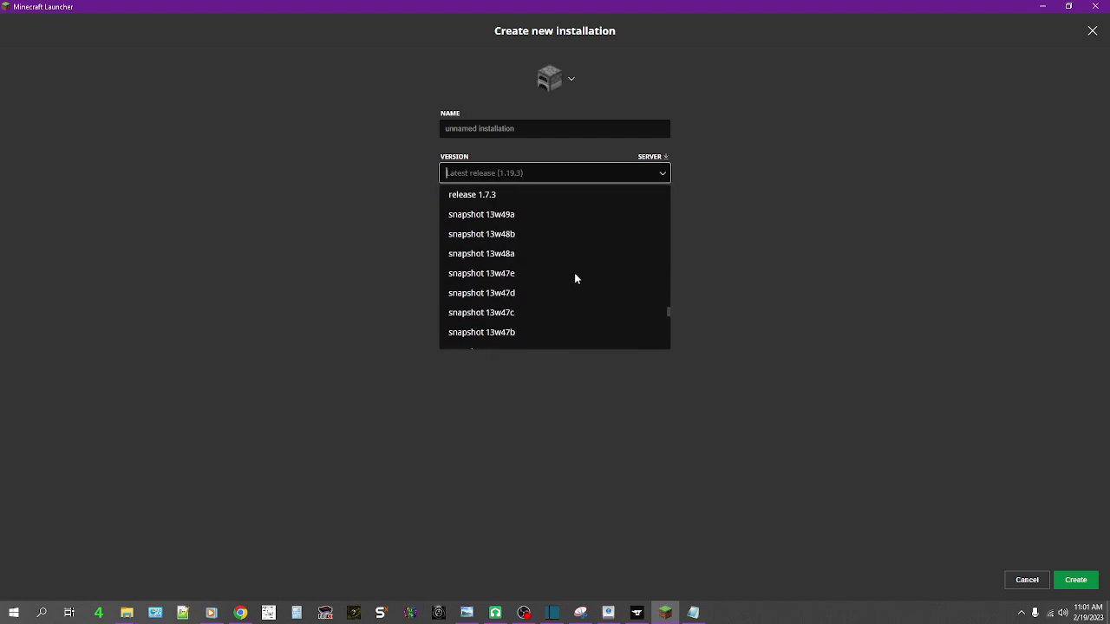
{"action": "scroll", "coordinate": [574, 273], "scroll_direction": "down", "scroll_amount": 20}
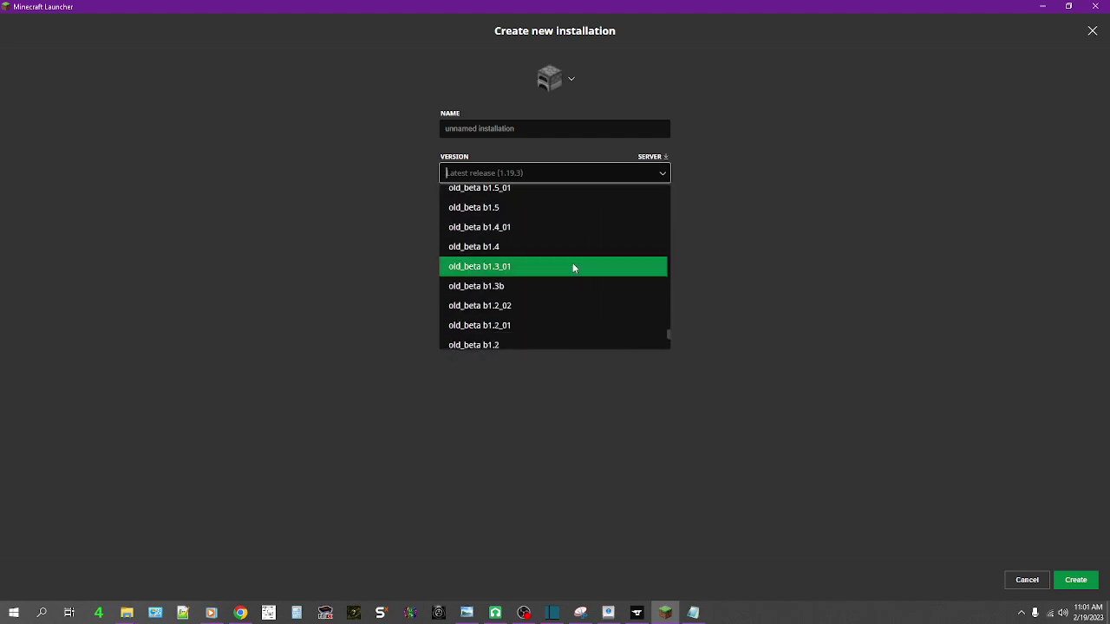
{"action": "scroll", "coordinate": [573, 268], "scroll_direction": "down", "scroll_amount": 15}
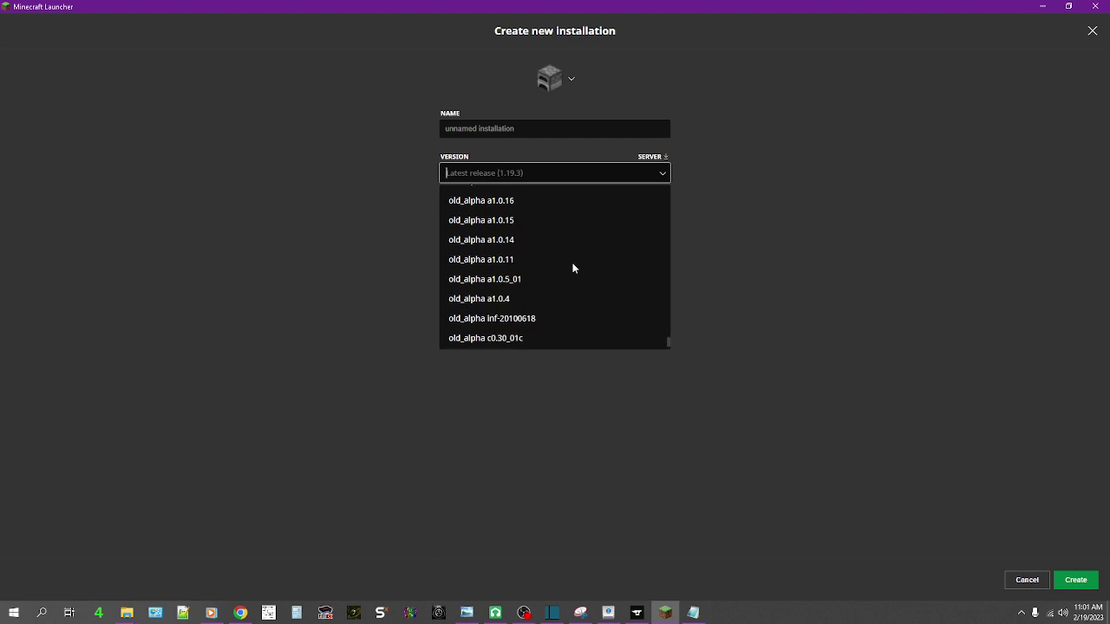
{"action": "scroll", "coordinate": [573, 268], "scroll_direction": "up", "scroll_amount": 1}
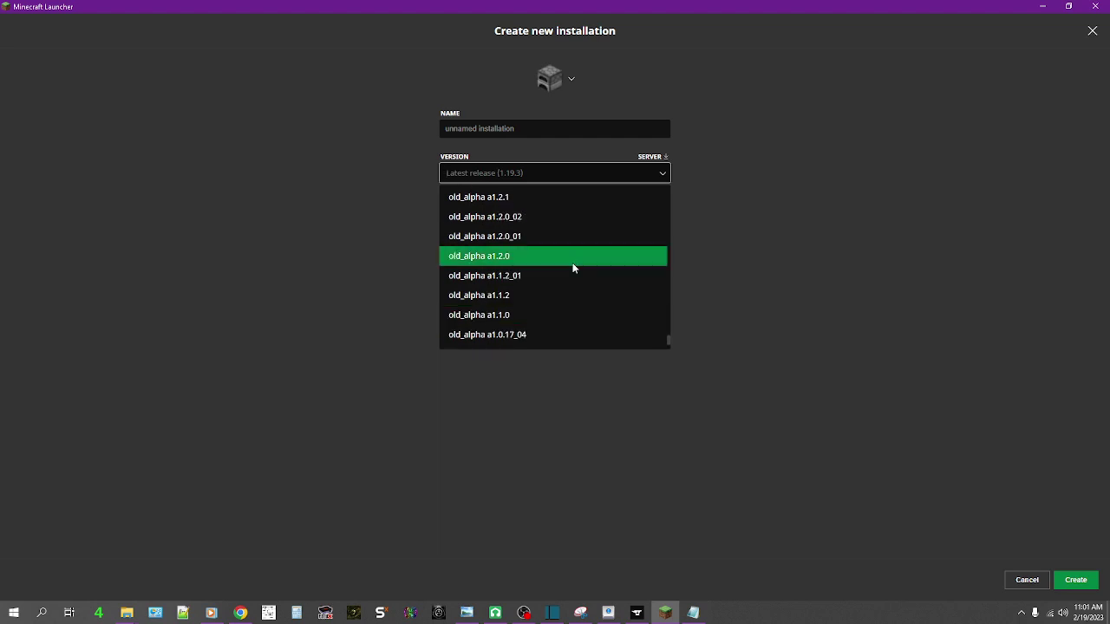
{"action": "left_click", "coordinate": [537, 296]}
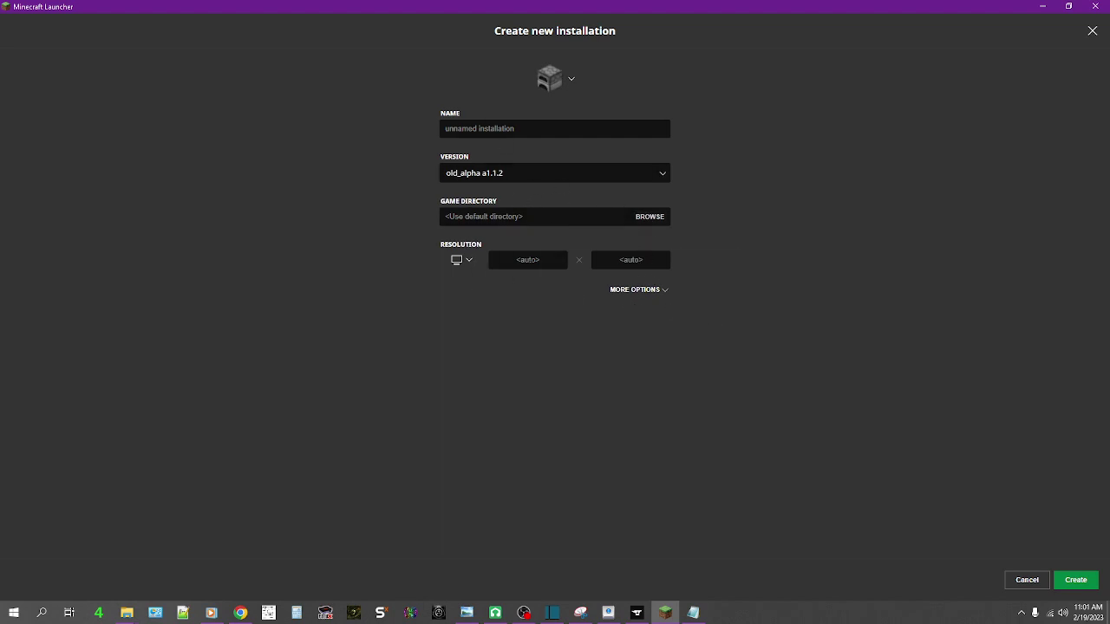
Name the new installation "aaaa" and create it.
{"action": "left_click", "coordinate": [503, 128]}
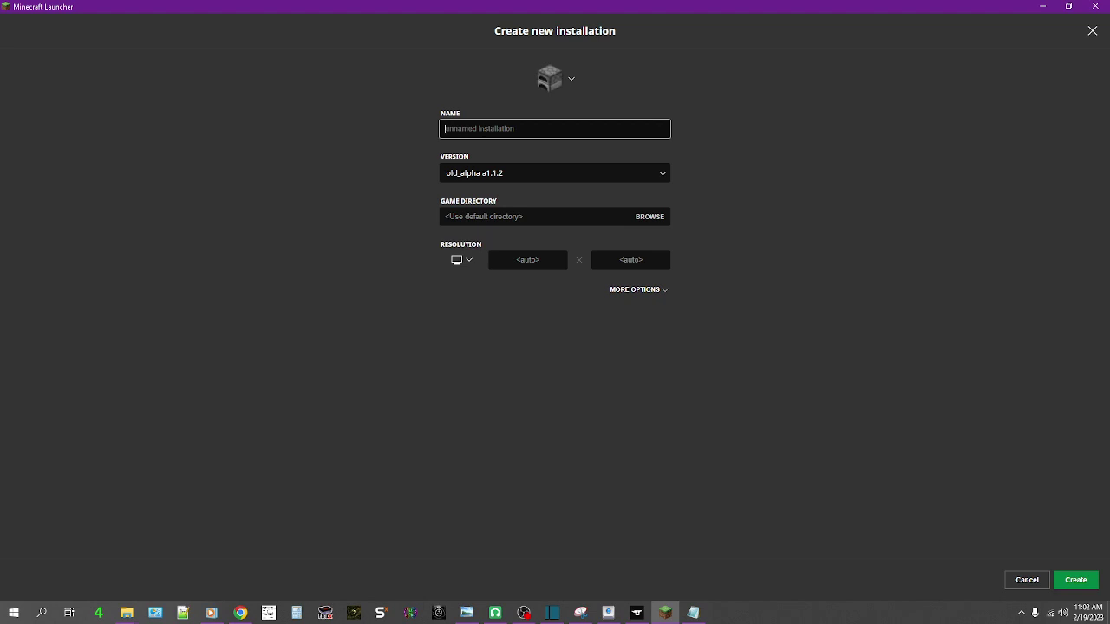
{"action": "type", "text": "aaaa"}
{"action": "left_click", "coordinate": [1080, 583]}
{"action": "left_click", "coordinate": [1080, 580]}
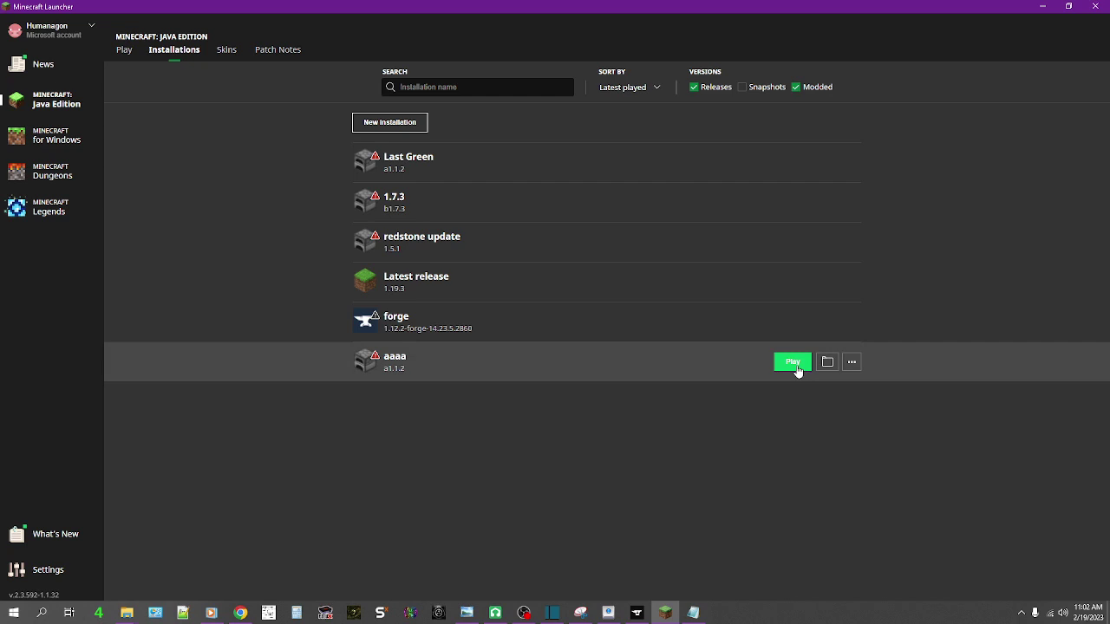
Launch the aaaa installation, accepting the older-version risks and turning off further warnings for it.
{"action": "left_click", "coordinate": [796, 365]}
{"action": "left_click", "coordinate": [558, 323]}
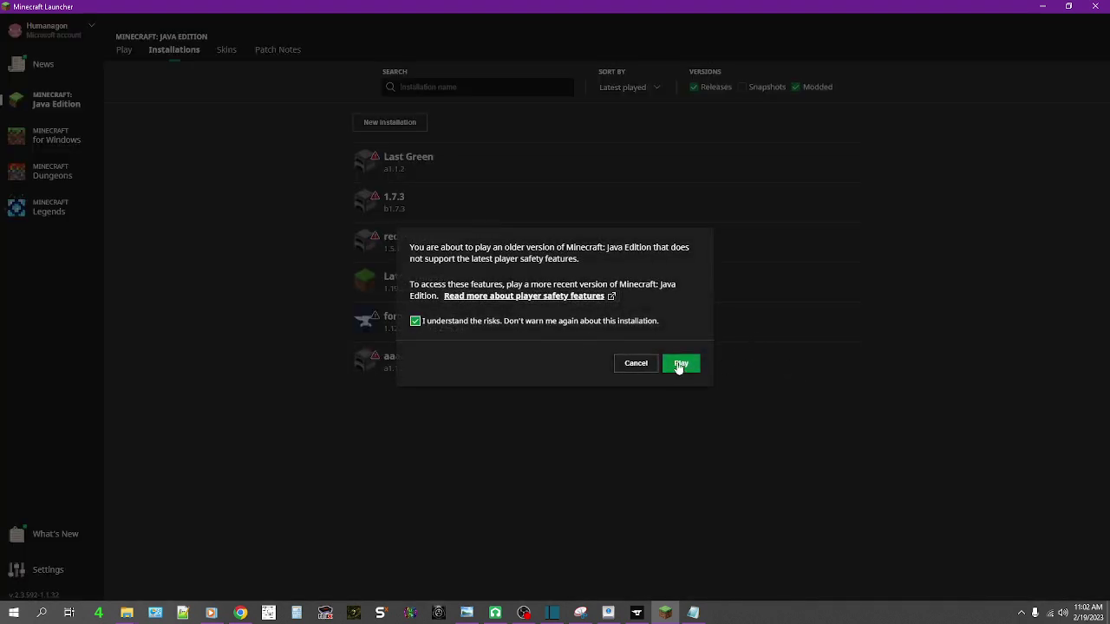
{"action": "left_click", "coordinate": [686, 367]}
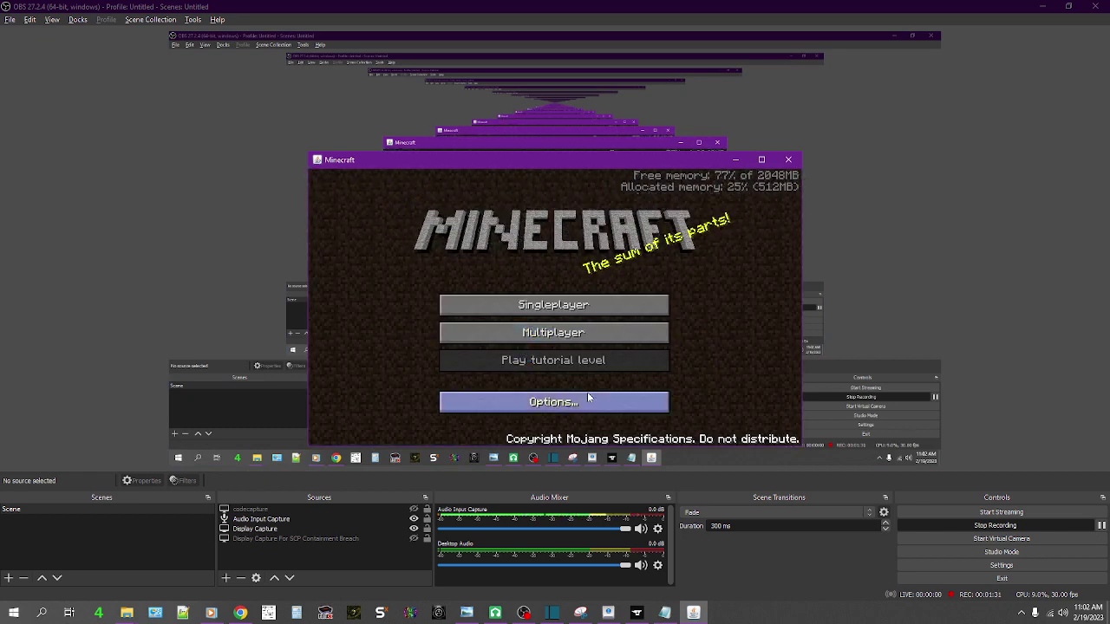
Load World 2 in singleplayer and walk across the grassland.
{"action": "left_click", "coordinate": [620, 308]}
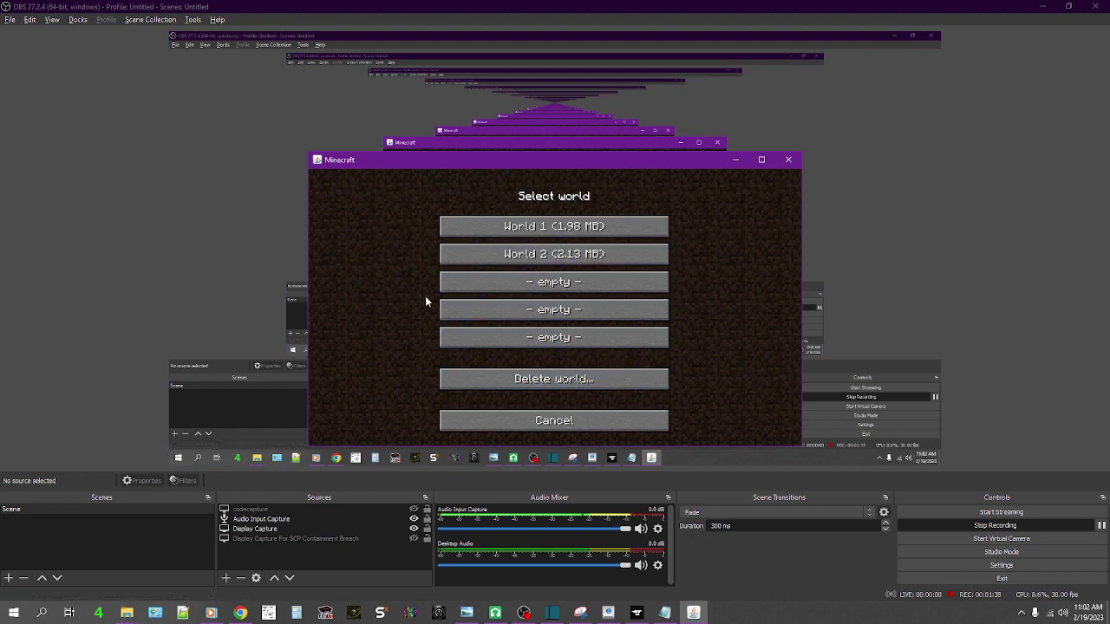
{"action": "left_click", "coordinate": [581, 267]}
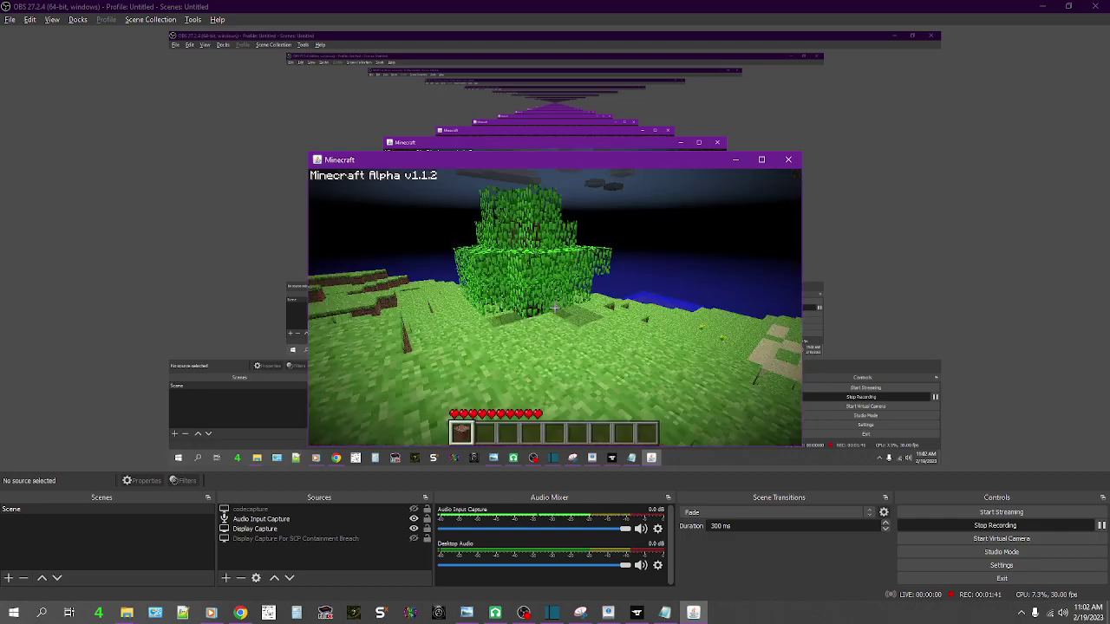
{"action": "key", "text": "w"}
{"action": "key", "text": "w"}
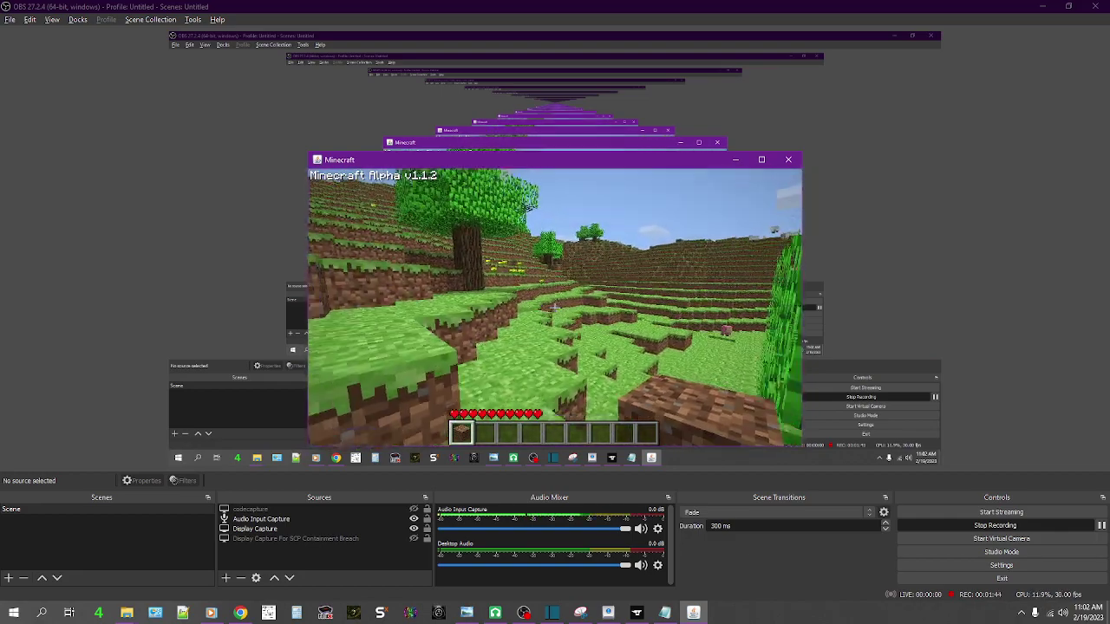
{"action": "key", "text": "w"}
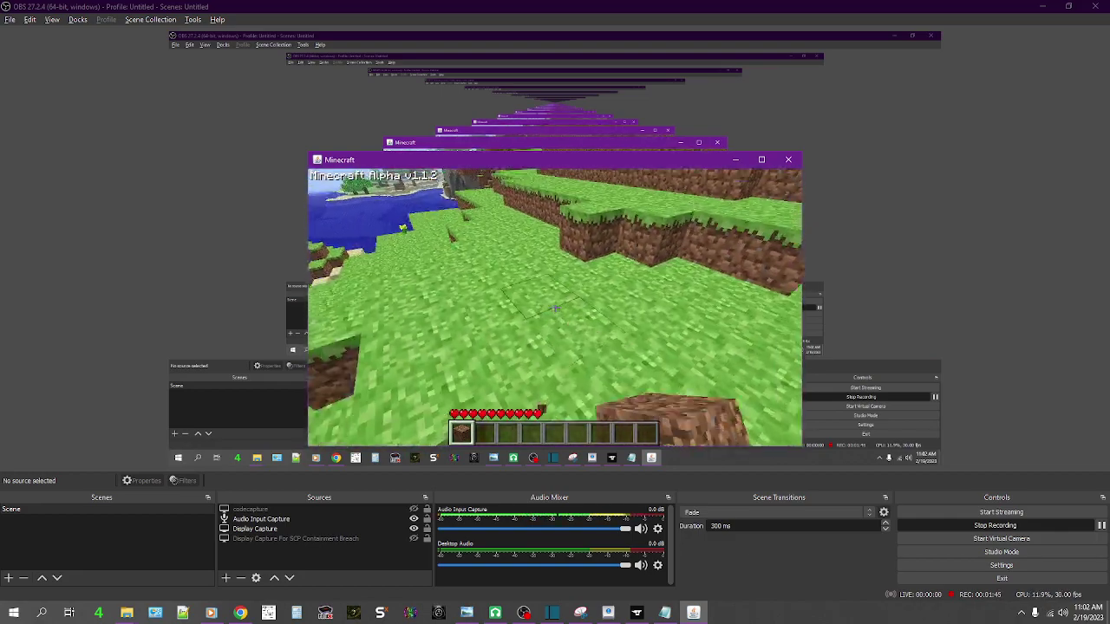
Break grass blocks along the low ledge near the water and try placing a dirt block there.
{"action": "left_click", "coordinate": [555, 308]}
{"action": "left_click", "coordinate": [555, 308]}
{"action": "key", "text": "w"}
{"action": "left_click", "coordinate": [555, 308]}
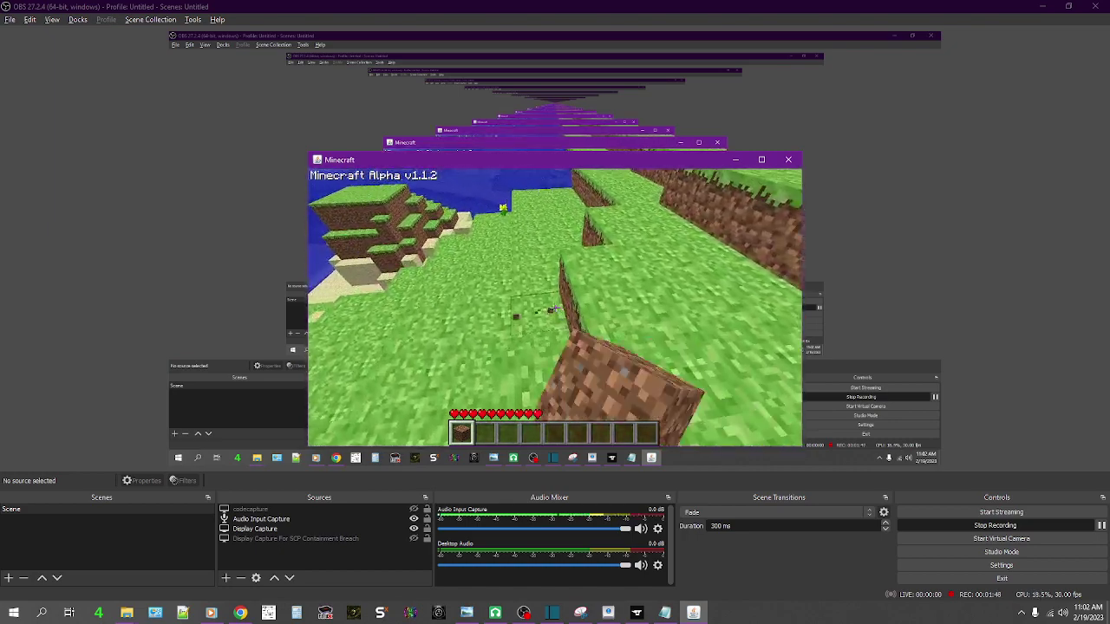
{"action": "left_click", "coordinate": [555, 308]}
{"action": "left_click", "coordinate": [555, 308]}
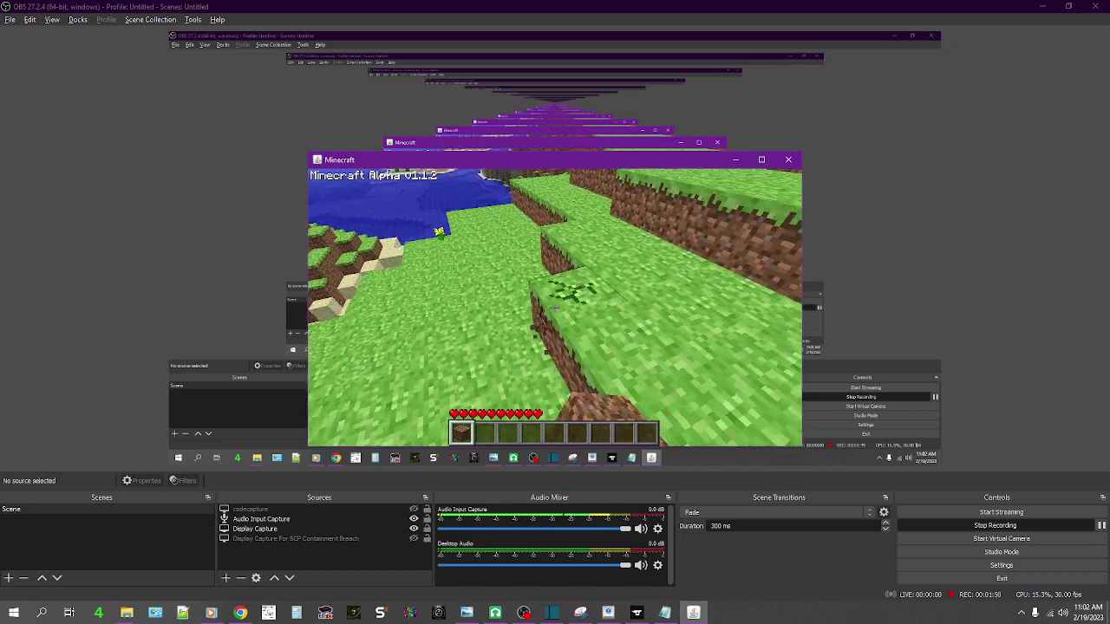
{"action": "right_click", "coordinate": [555, 307]}
Walk along the grassy hillside to look over the alpha world's terrain.
{"action": "key", "text": "w"}
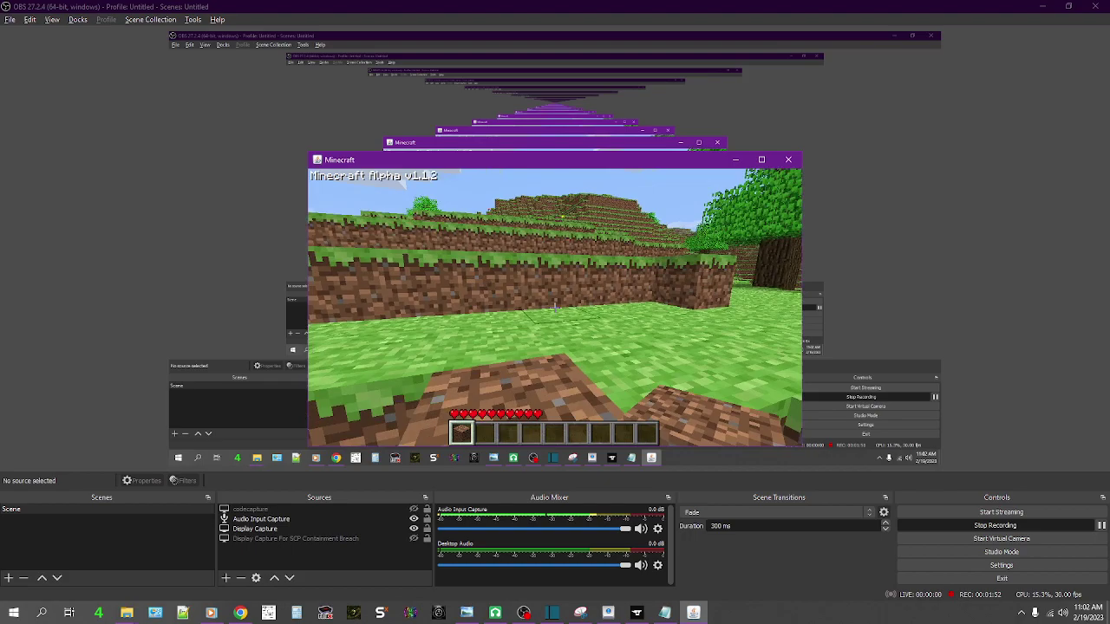
{"action": "key", "text": "w"}
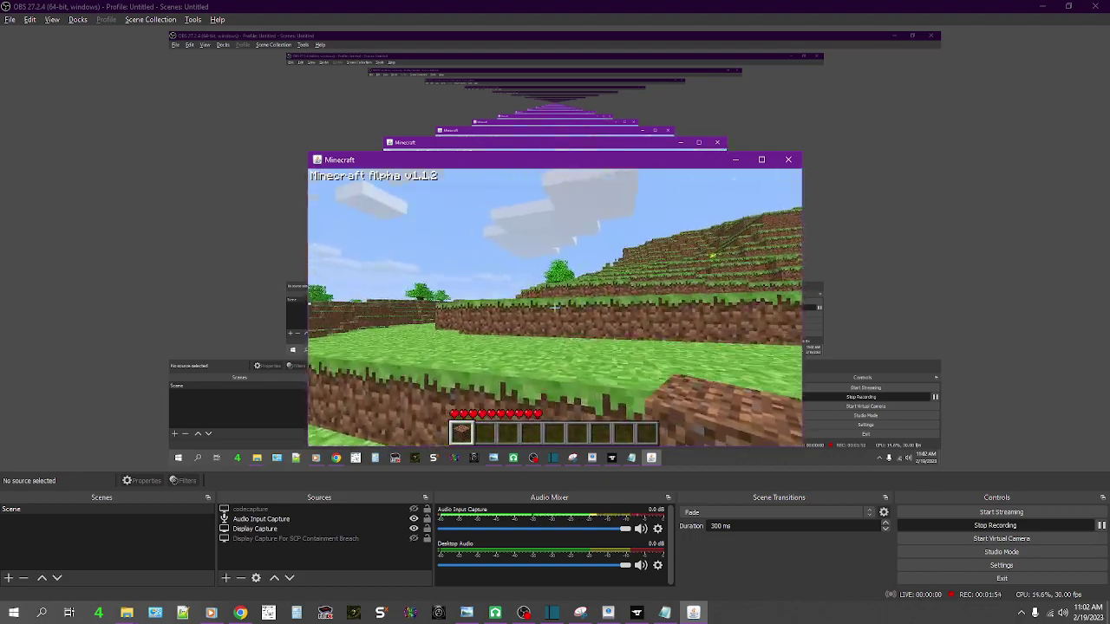
{"action": "key", "text": "w"}
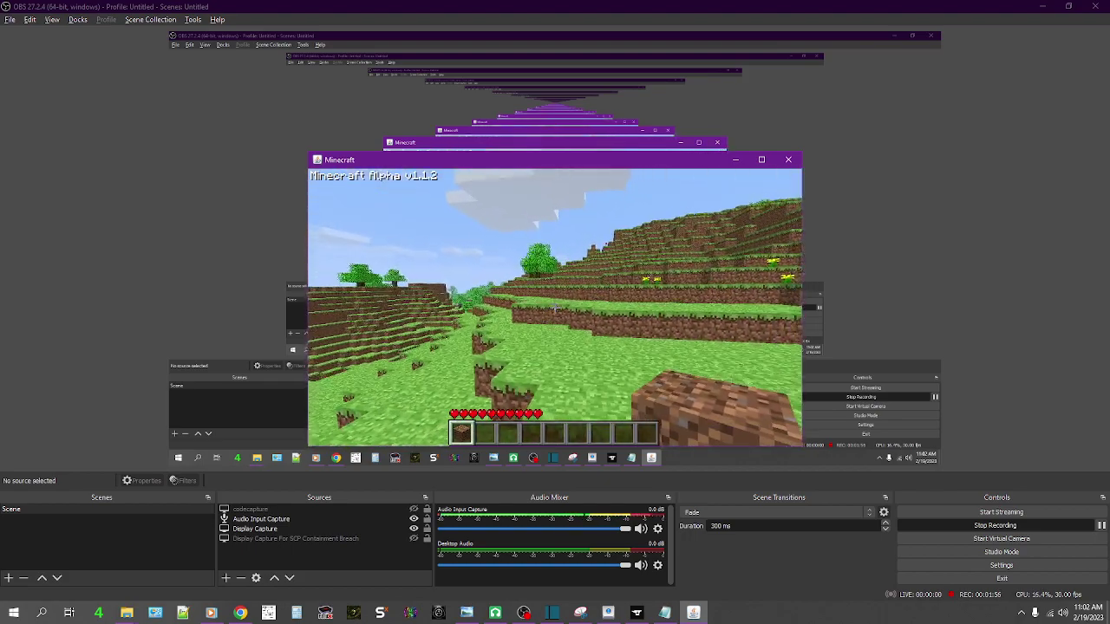
{"action": "key", "text": "w"}
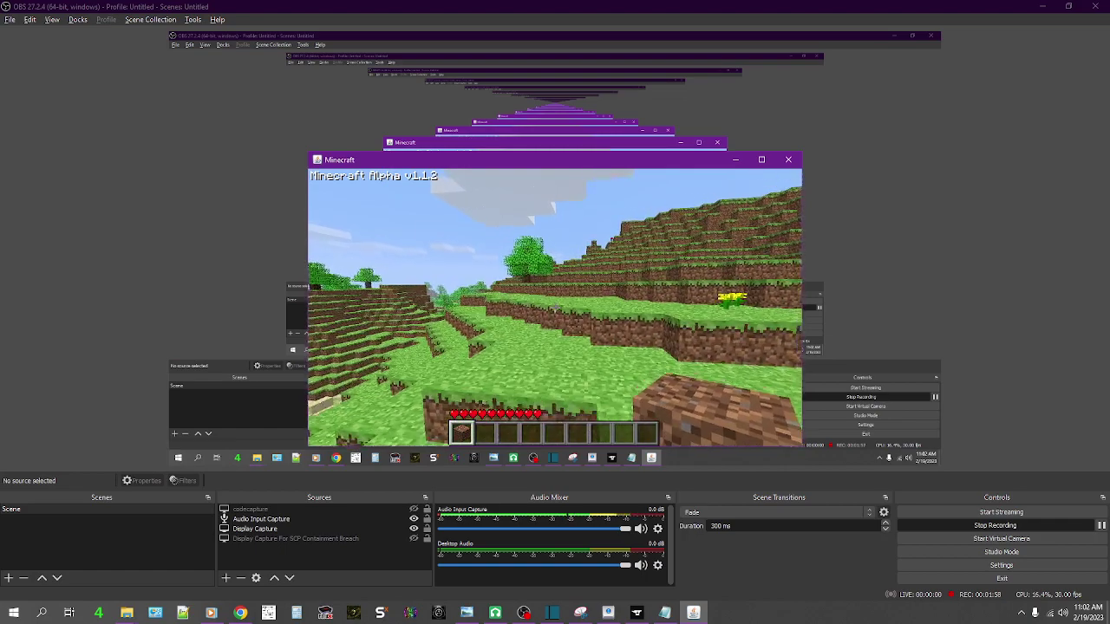
{"action": "mouse_move", "coordinate": [554, 307]}
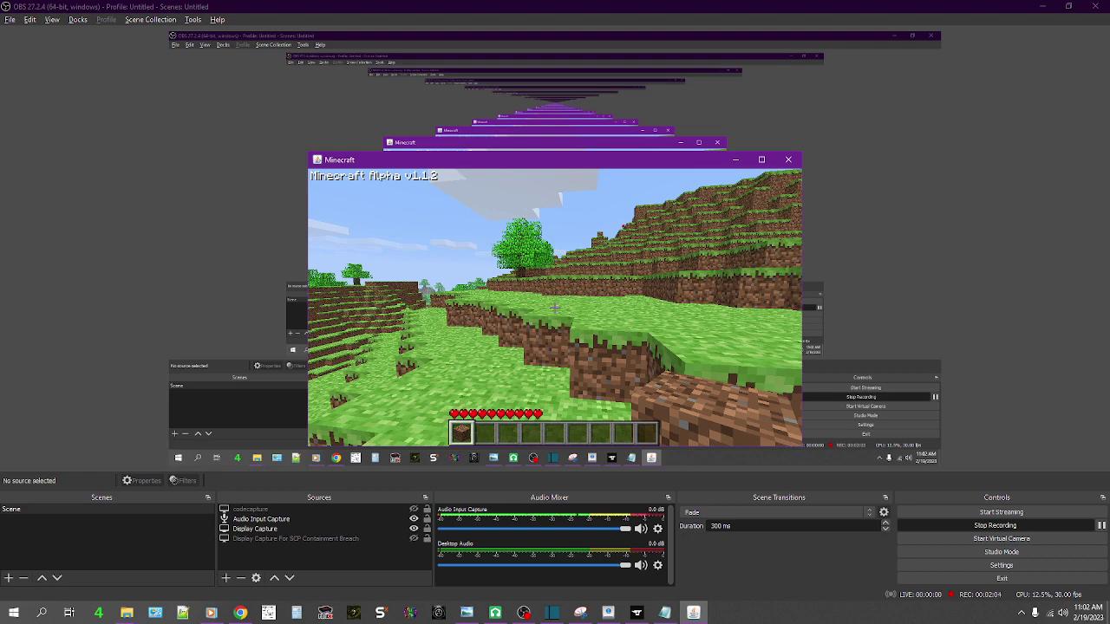
Leave the game, reopen the Minecraft Launcher and look through the installations available to play.
{"action": "key", "text": "alt+Tab"}
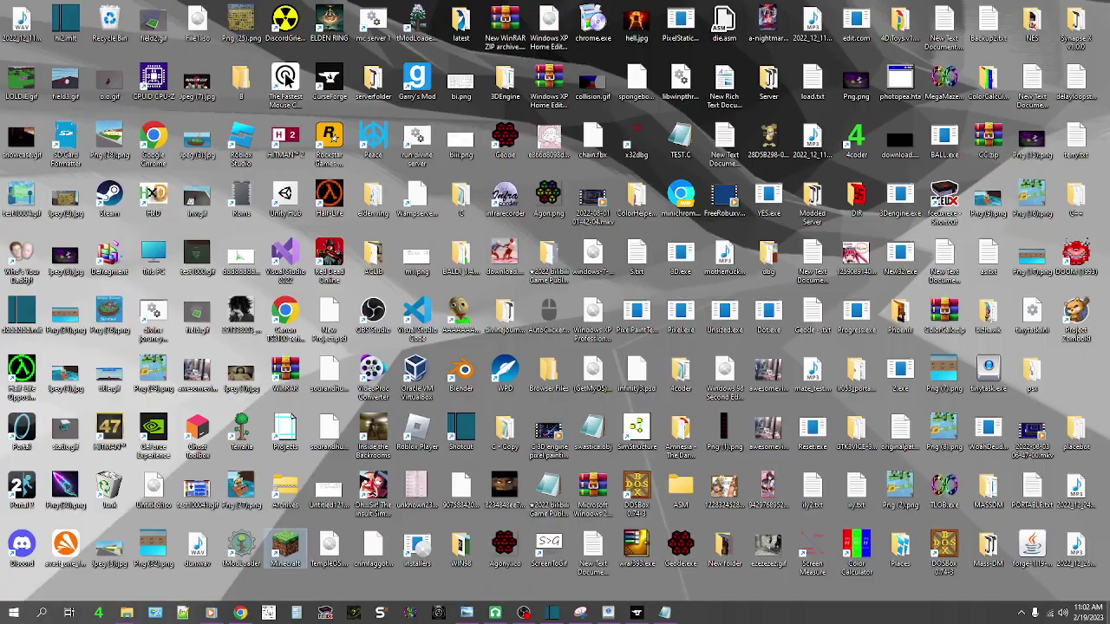
{"action": "double_click", "coordinate": [283, 532]}
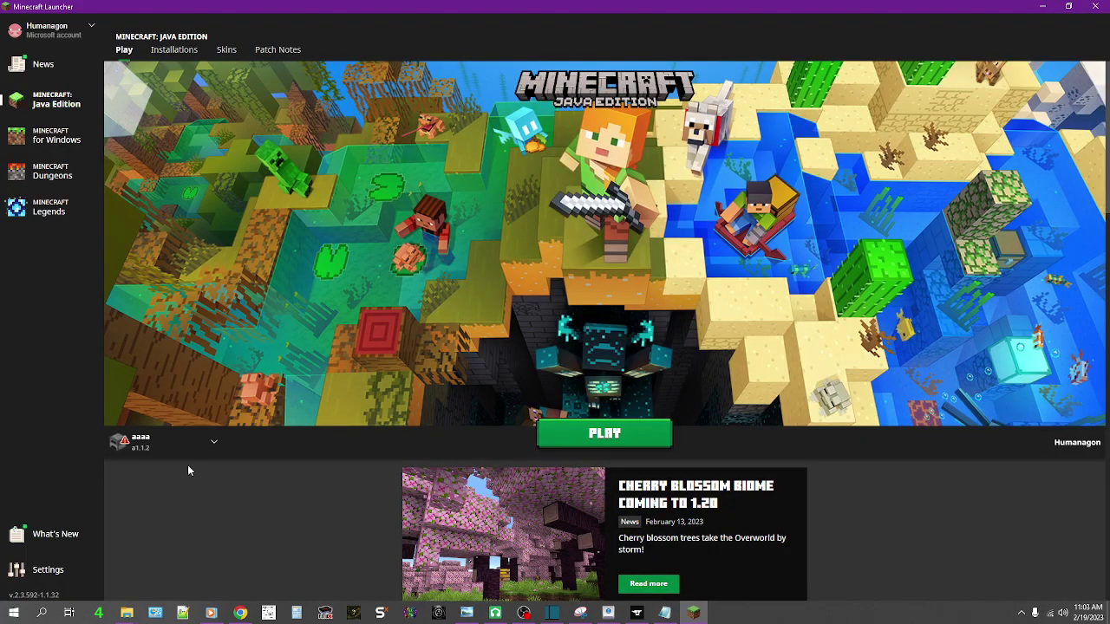
{"action": "left_click", "coordinate": [189, 444]}
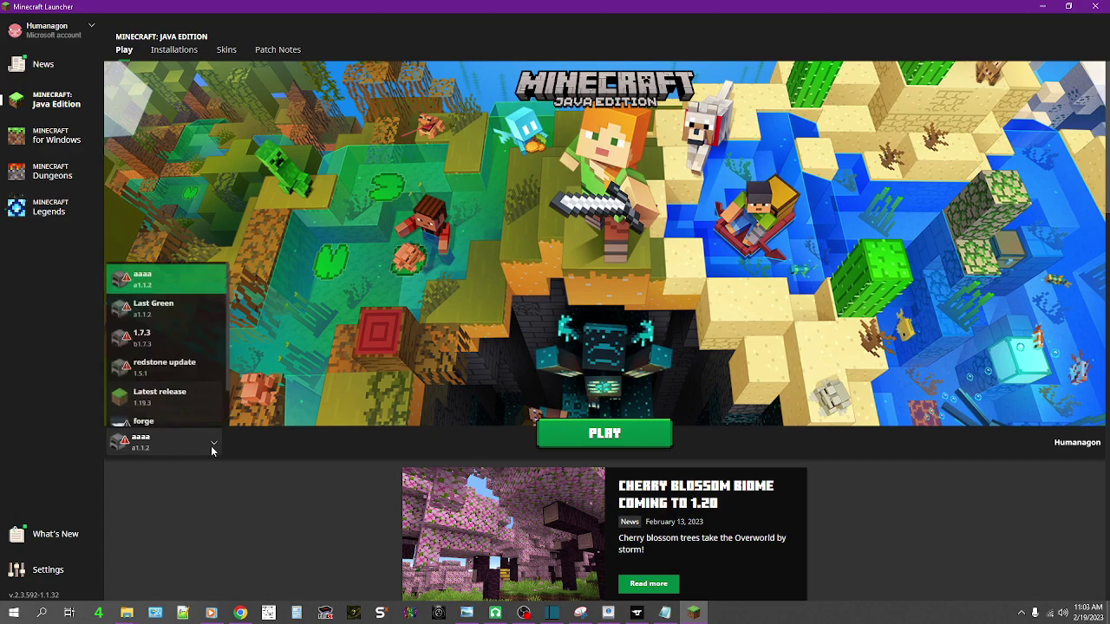
{"action": "scroll", "coordinate": [196, 326], "scroll_direction": "down", "scroll_amount": 1}
{"action": "scroll", "coordinate": [197, 334], "scroll_direction": "down", "scroll_amount": 2}
{"action": "scroll", "coordinate": [199, 338], "scroll_direction": "up", "scroll_amount": 4}
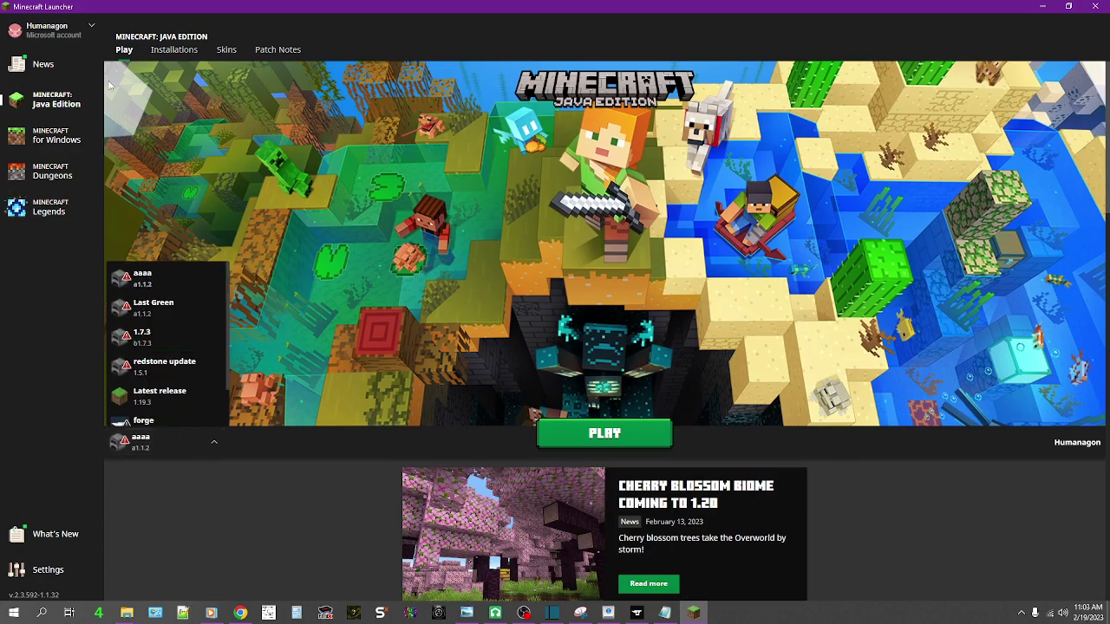
Open the aaaa installation for editing, expand its additional options and go to the end of its JVM arguments.
{"action": "left_click", "coordinate": [174, 49]}
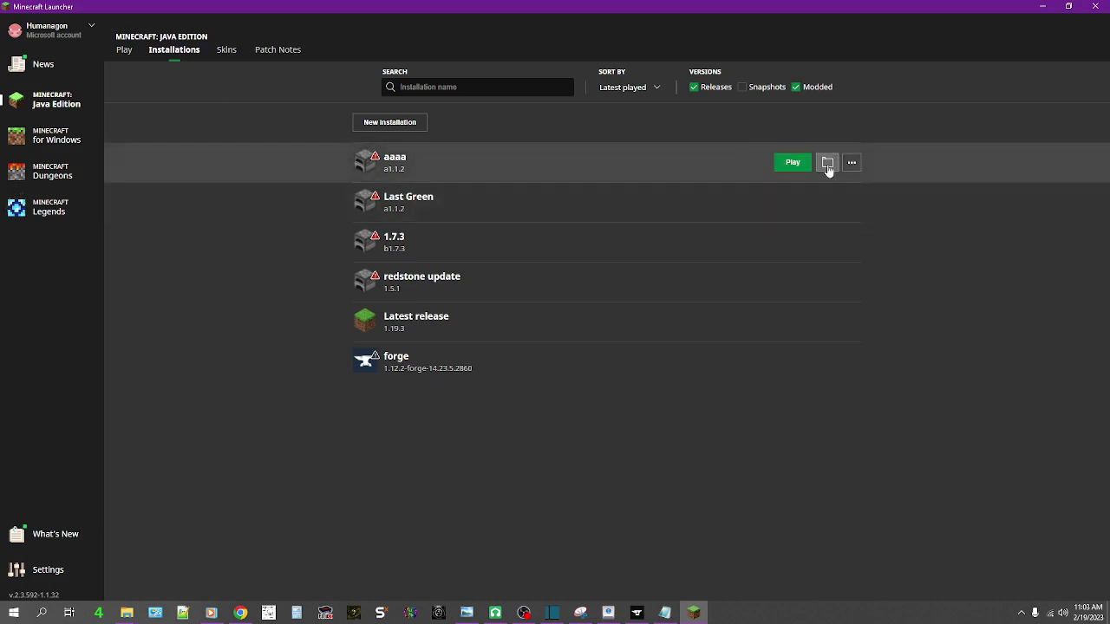
{"action": "left_click", "coordinate": [853, 165]}
{"action": "left_click", "coordinate": [827, 187]}
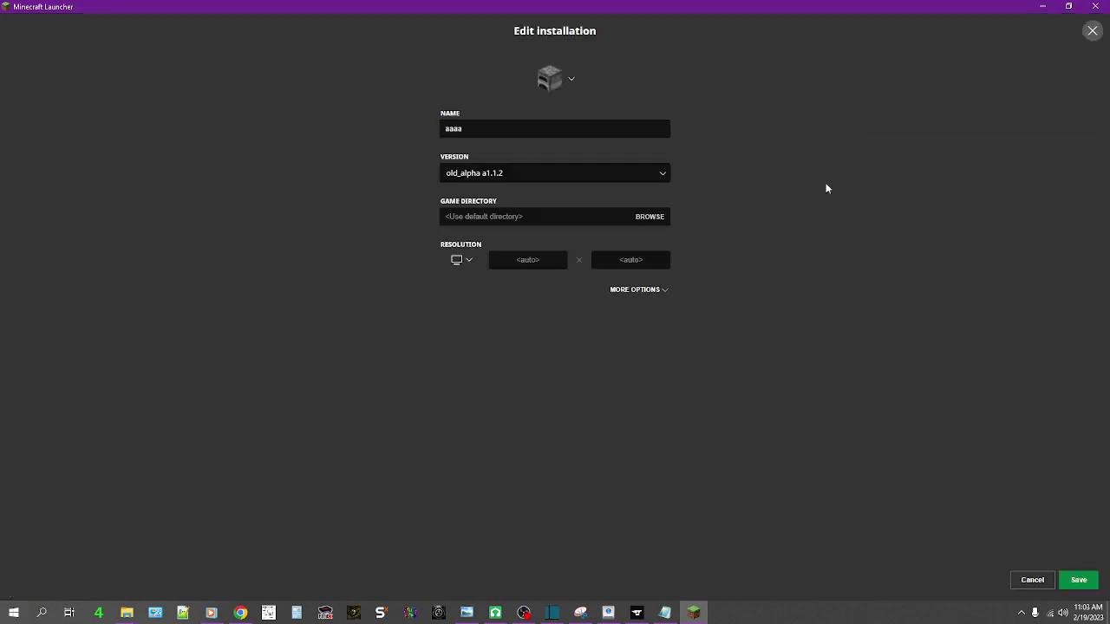
{"action": "left_click", "coordinate": [638, 291]}
{"action": "left_click", "coordinate": [606, 364]}
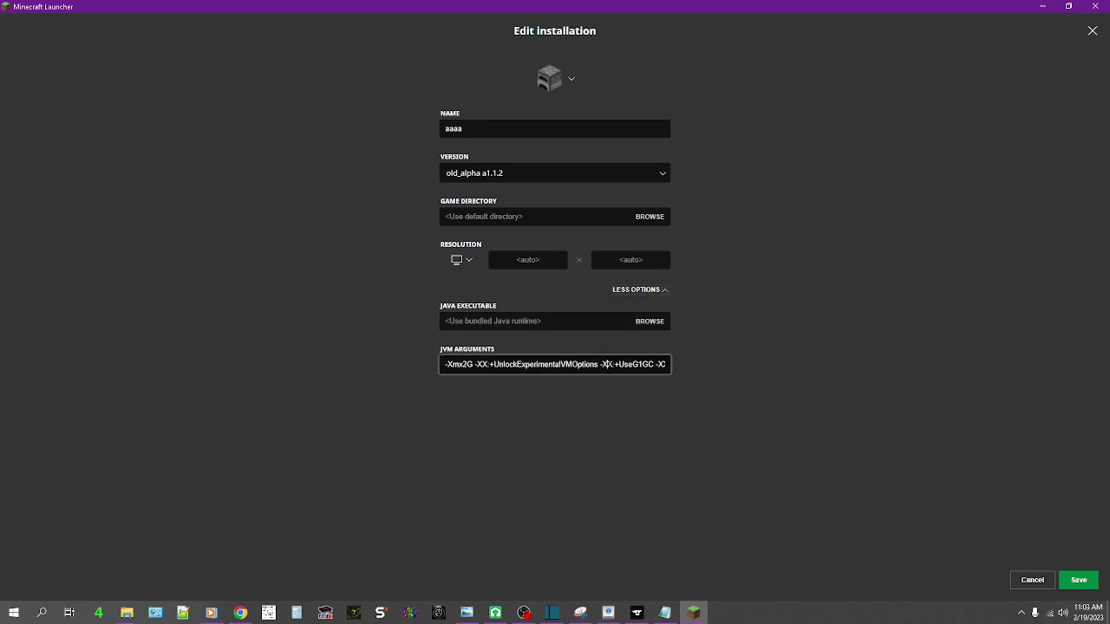
{"action": "key", "text": "End"}
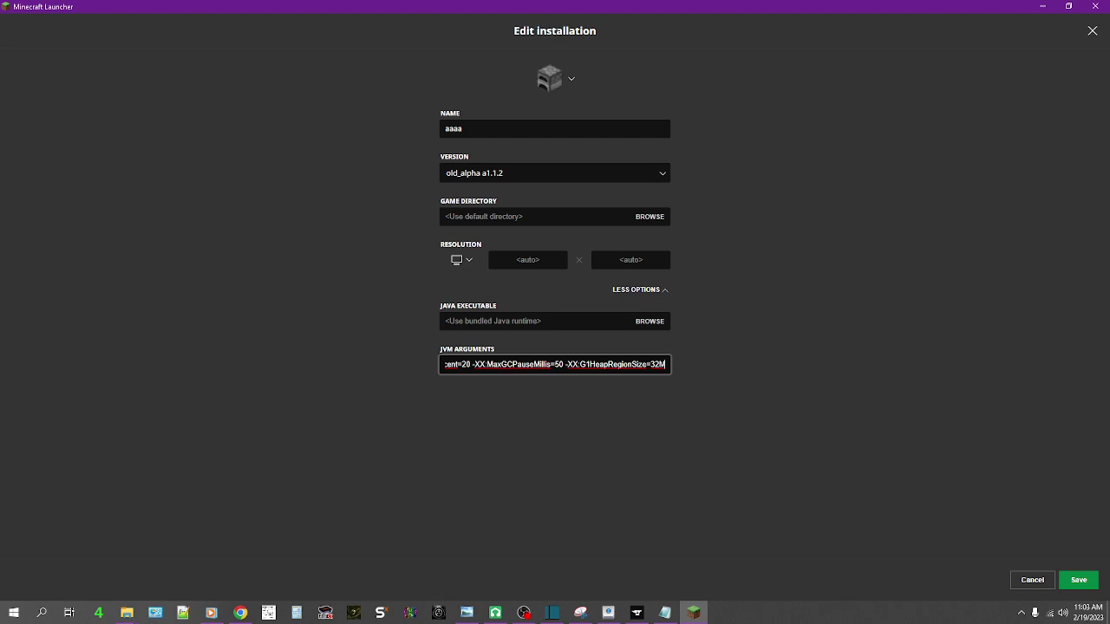
Copy the -Dhttp.proxyHost=betacraft.uk and -Djava.util.Arrays.useLegacyMergeSort=true lines from Notepad, append them to the aaaa installation's JVM arguments and save it.
{"action": "left_click", "coordinate": [665, 613]}
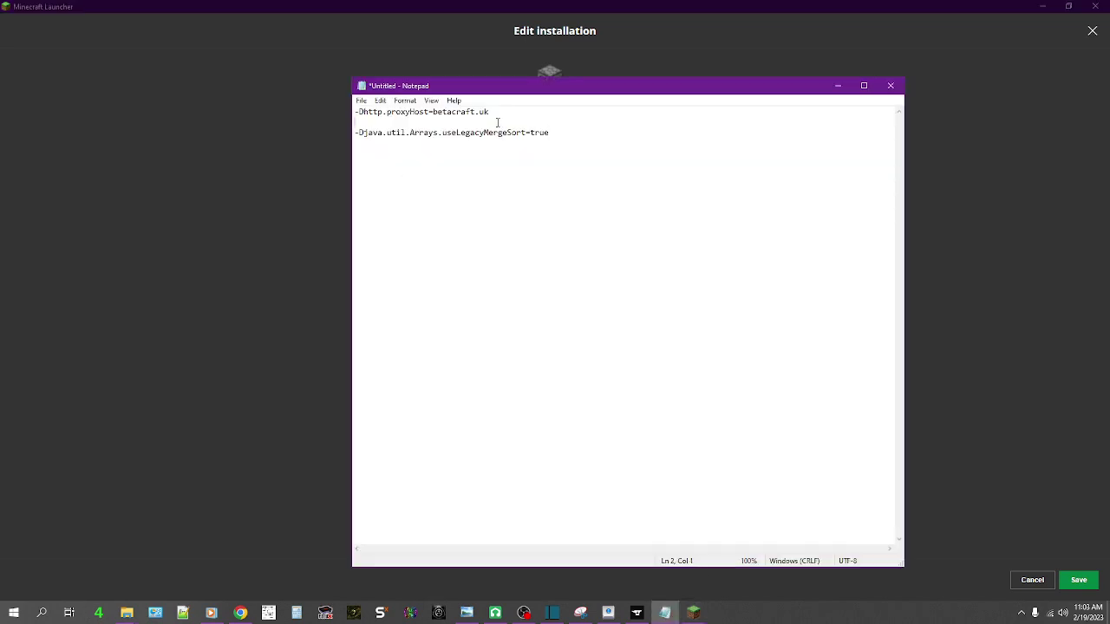
{"action": "key", "text": "ctrl+a"}
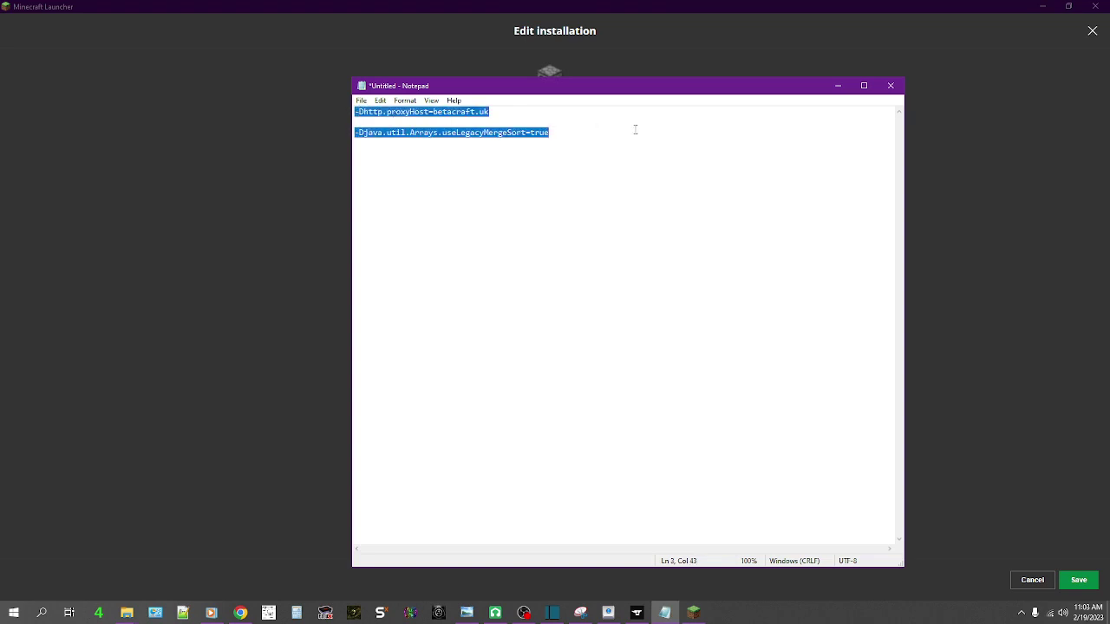
{"action": "left_click", "coordinate": [614, 69]}
{"action": "left_click", "coordinate": [572, 364]}
{"action": "key", "text": "End"}
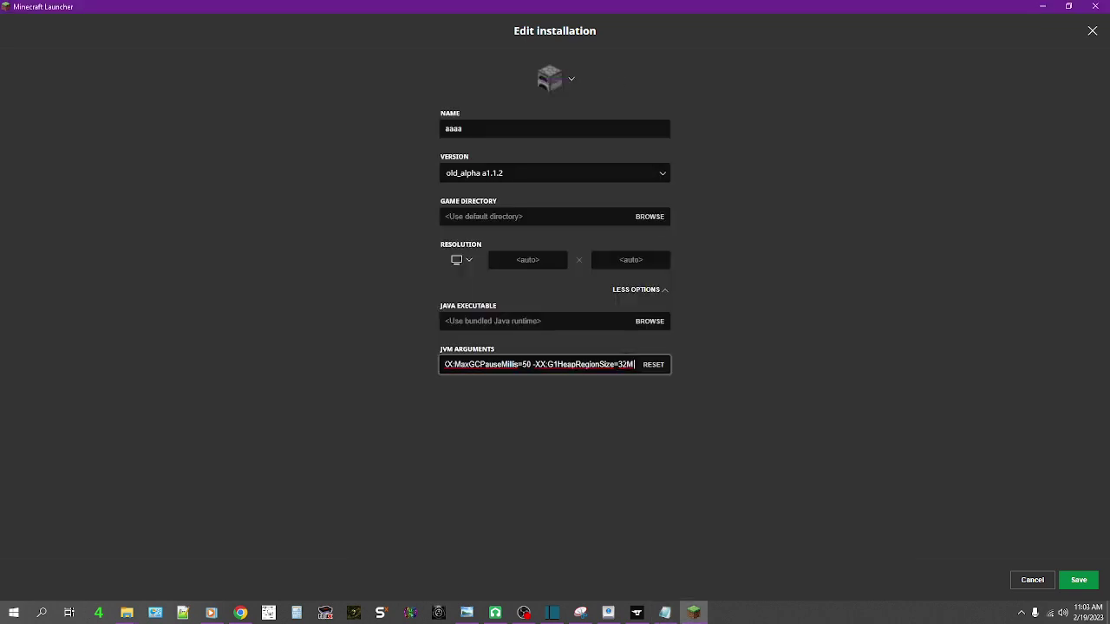
{"action": "key", "text": "BackSpace"}
{"action": "key", "text": "ctrl+v"}
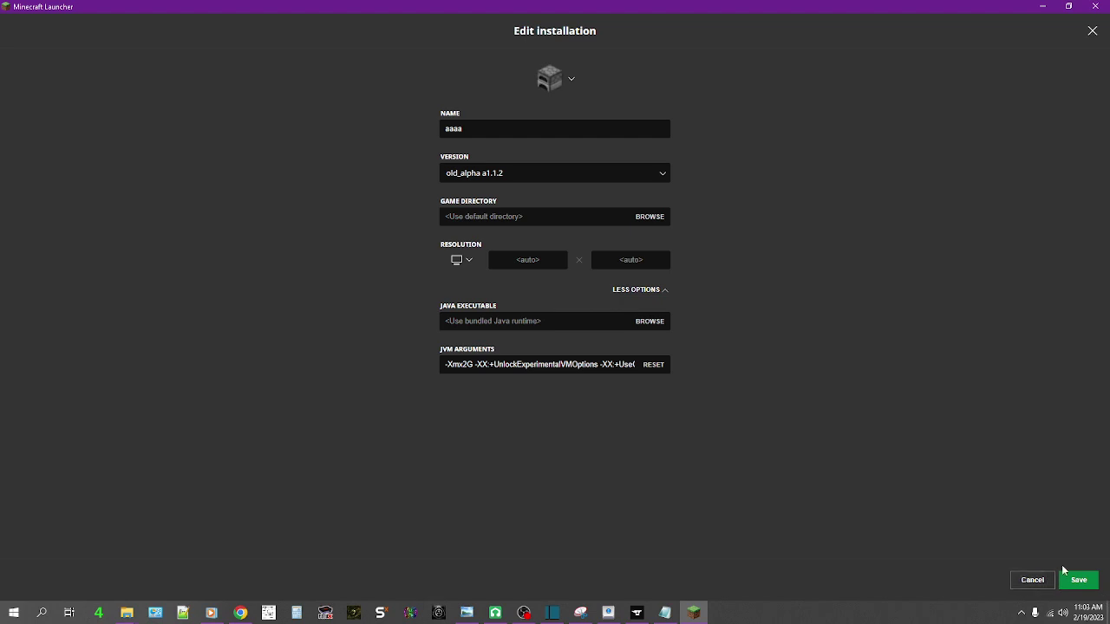
{"action": "left_click", "coordinate": [1079, 580]}
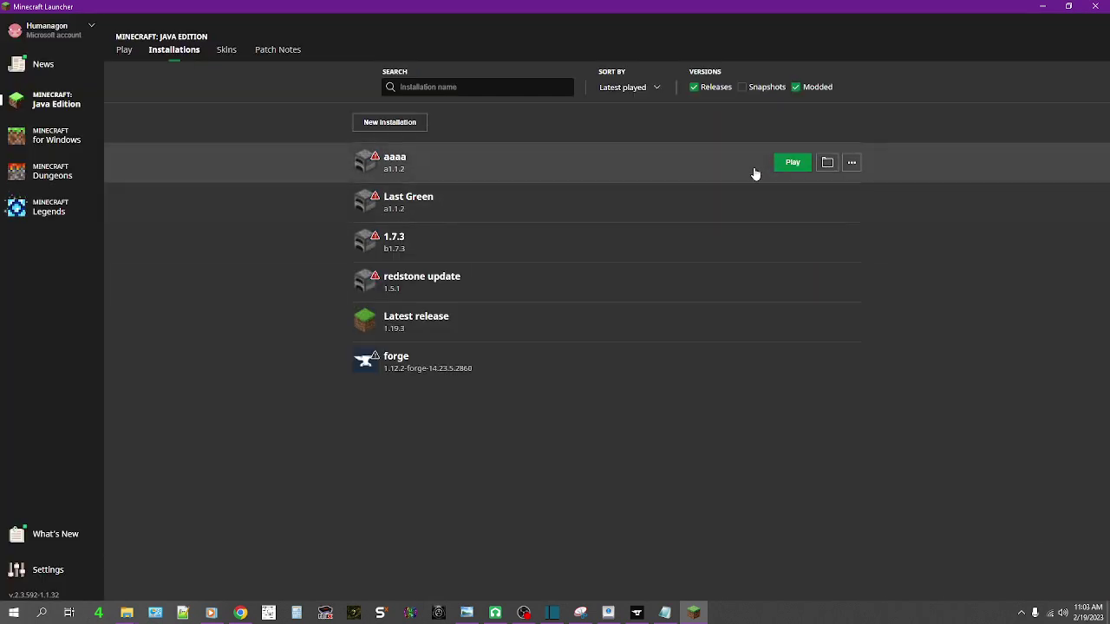
Launch the aaaa installation and load World 2 in singleplayer.
{"action": "left_click", "coordinate": [789, 165]}
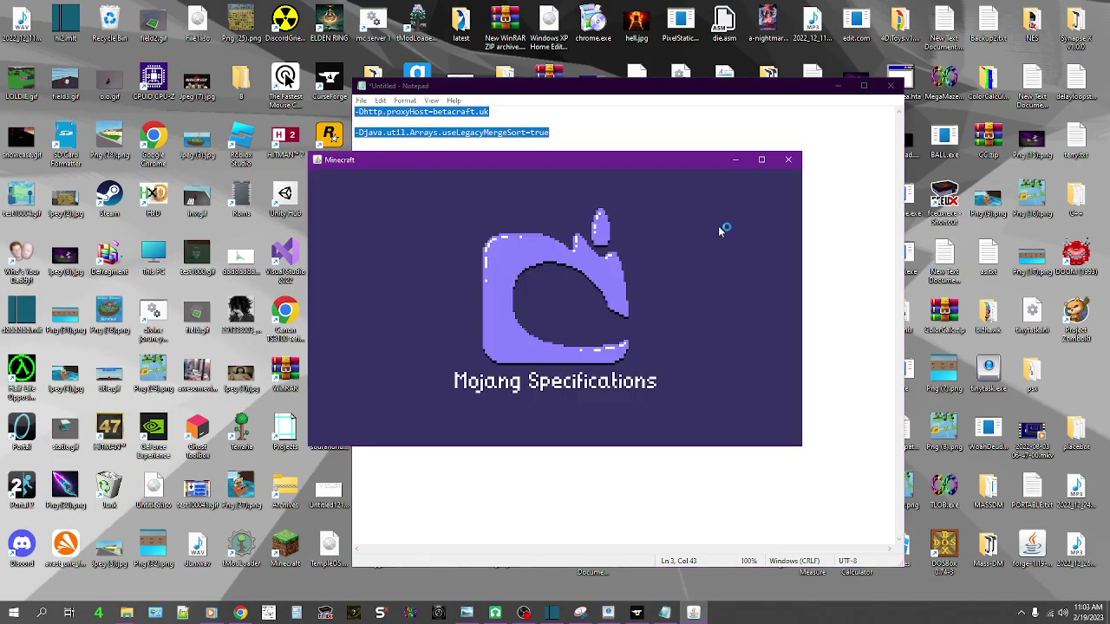
{"action": "left_click", "coordinate": [562, 306]}
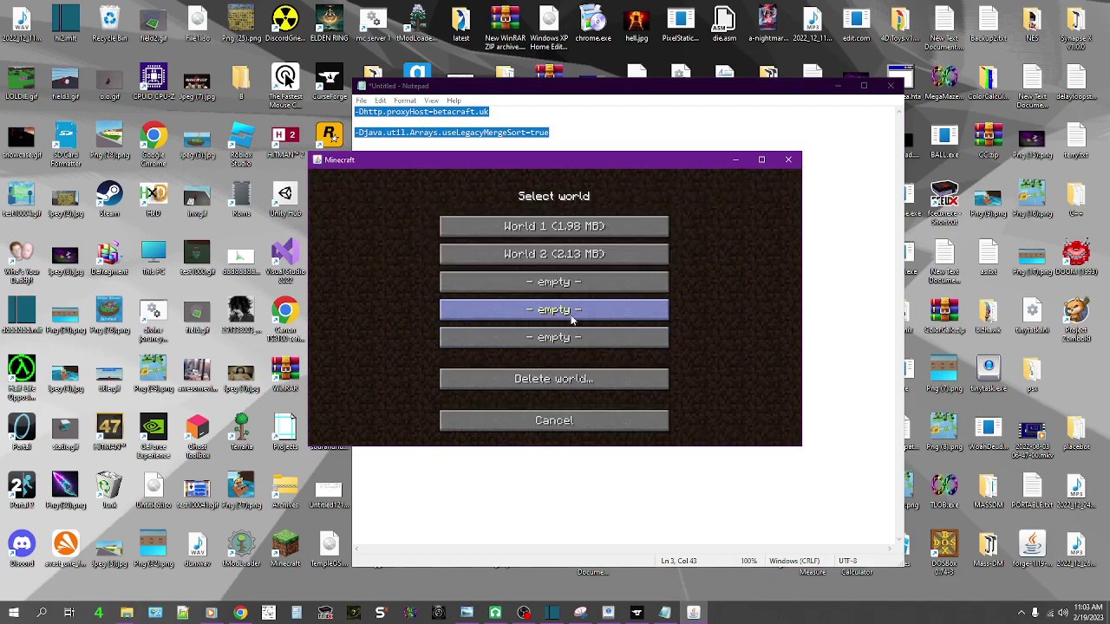
{"action": "left_click", "coordinate": [555, 254]}
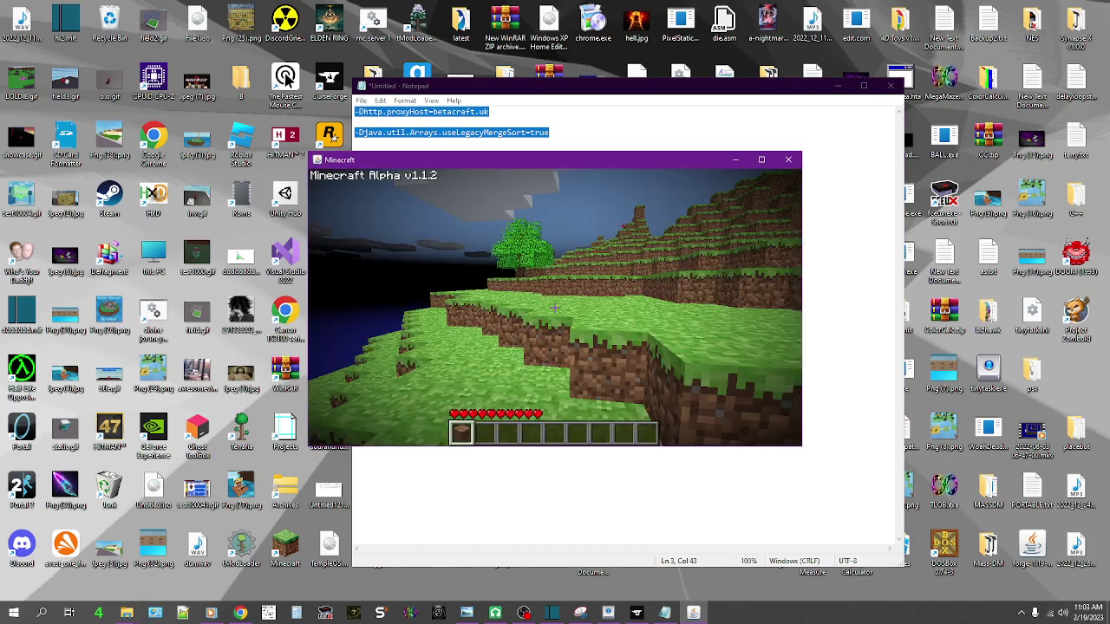
Place the dirt block on the grass, break it and pick it up again.
{"action": "right_click", "coordinate": [555, 307]}
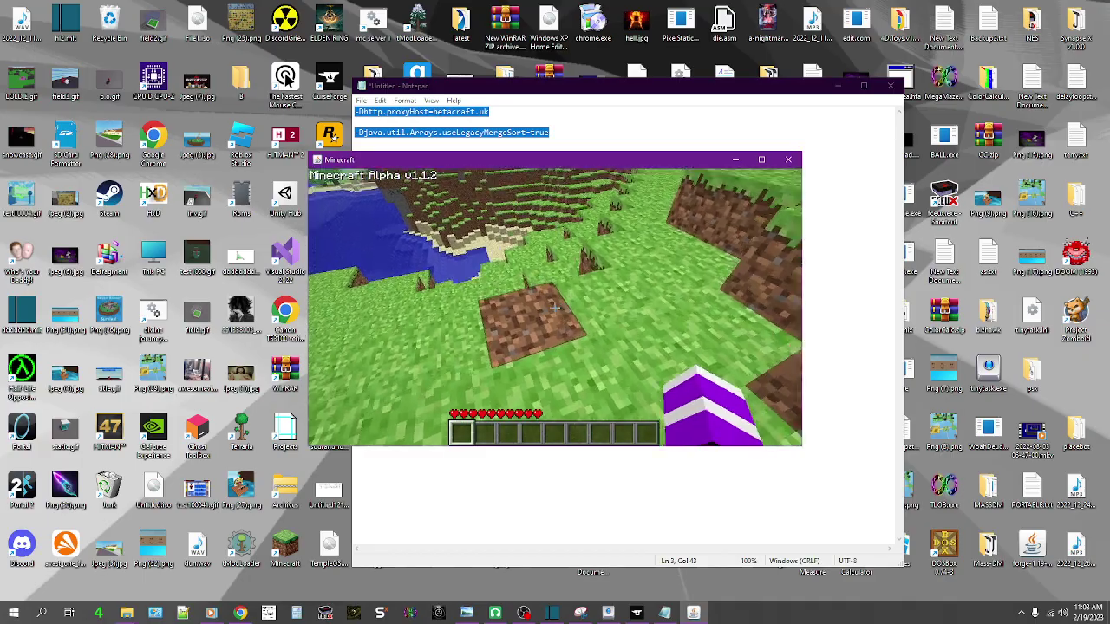
{"action": "left_click", "coordinate": [555, 308]}
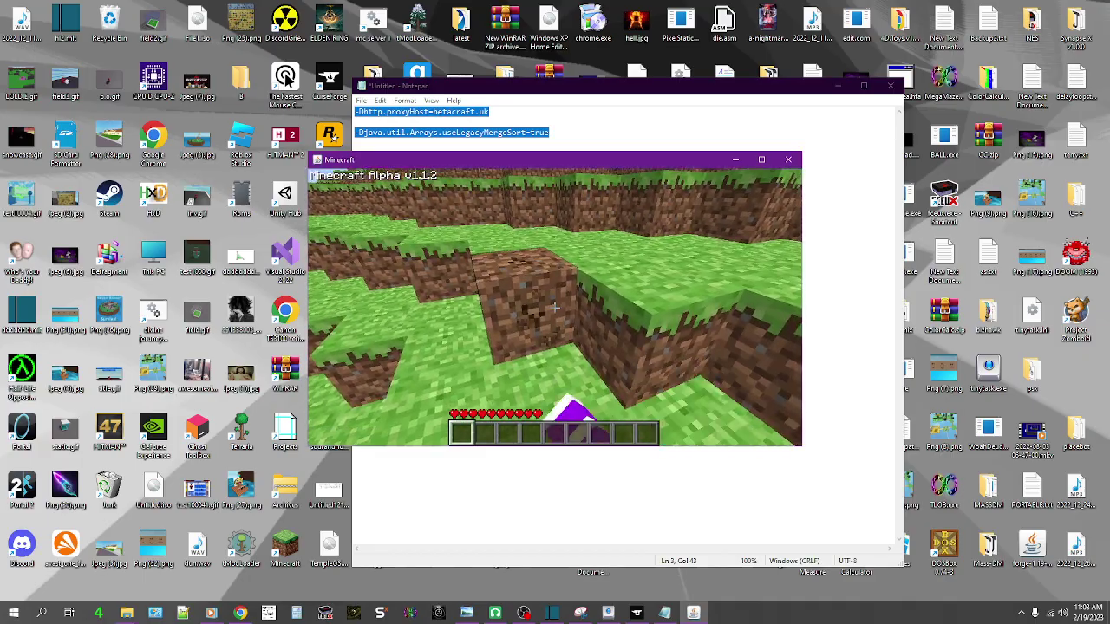
{"action": "left_click", "coordinate": [555, 306]}
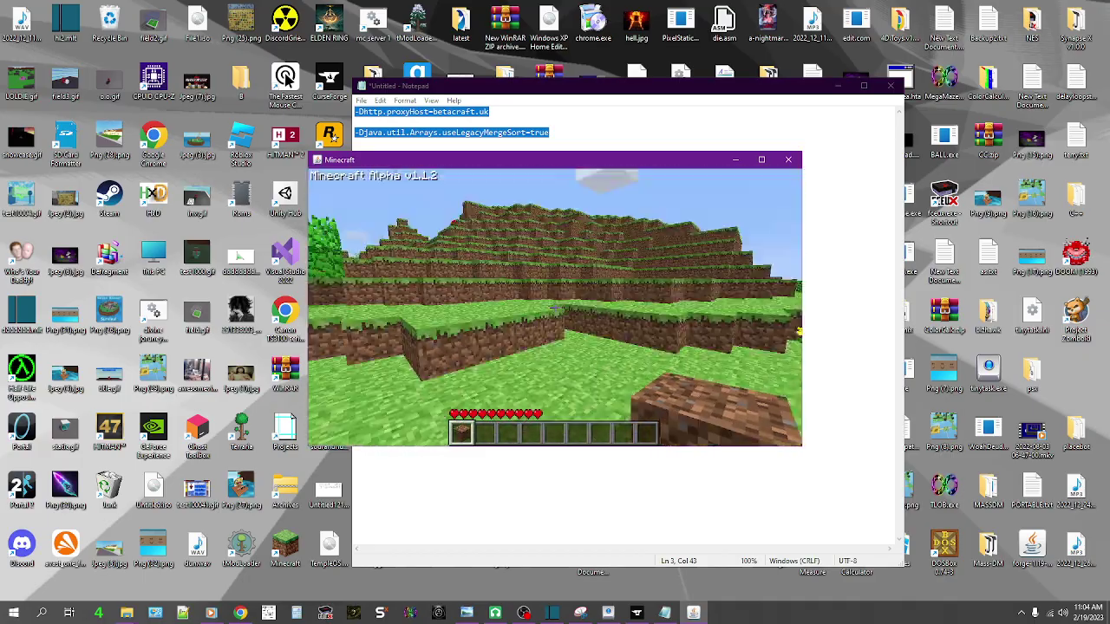
Walk over to the tree beside the dirt ledge and break its trunk to collect wood logs.
{"action": "key", "text": "w"}
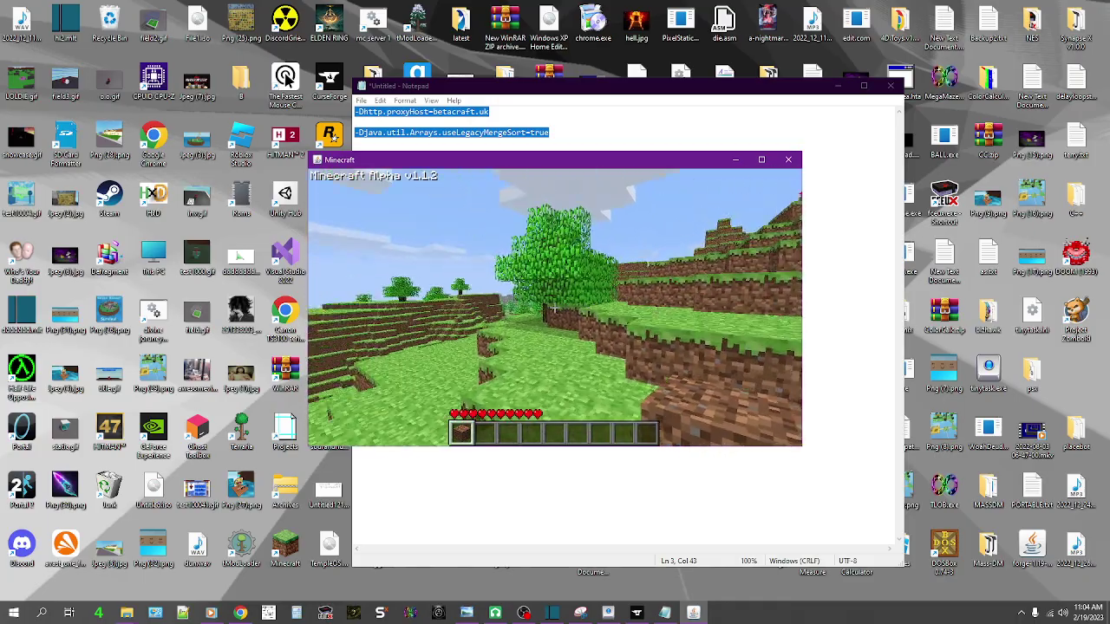
{"action": "key", "text": "w"}
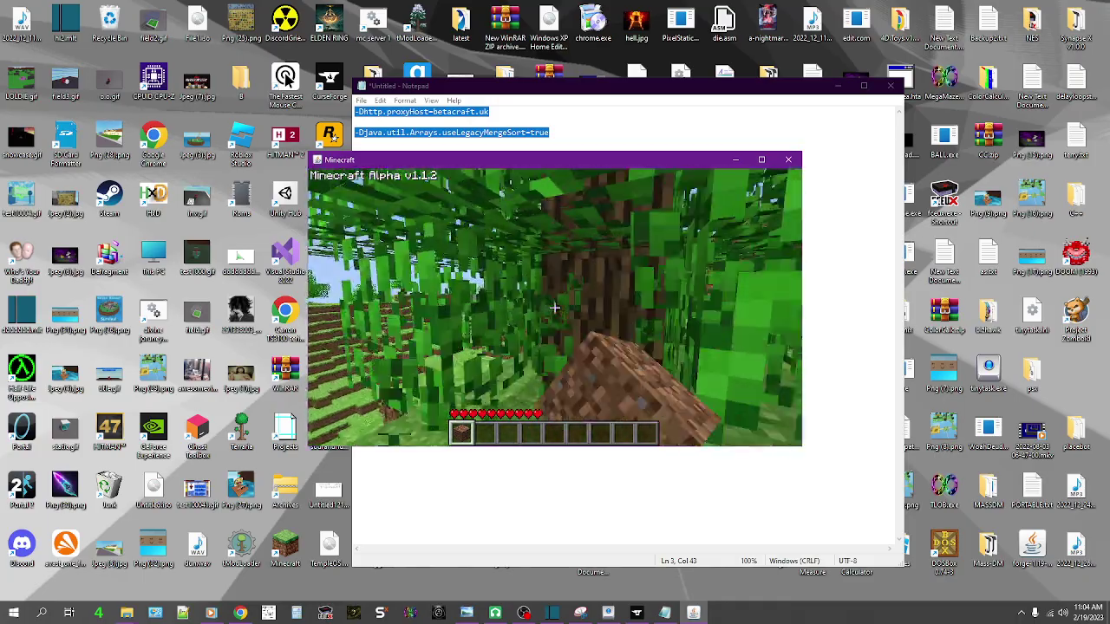
{"action": "key", "text": "w"}
{"action": "left_click", "coordinate": [555, 308]}
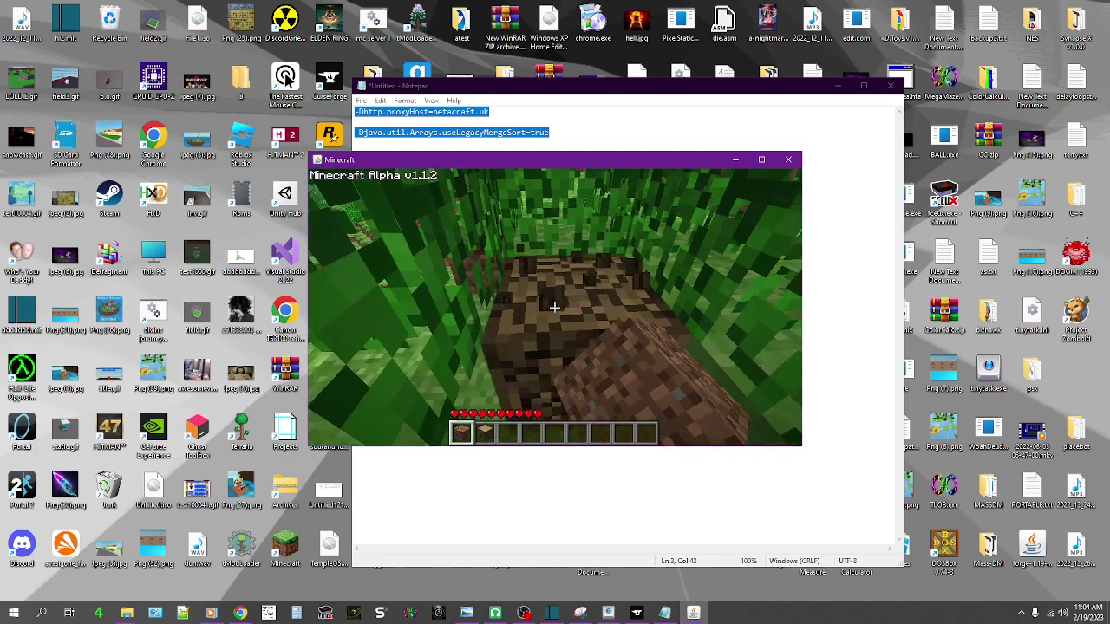
{"action": "left_click", "coordinate": [555, 308]}
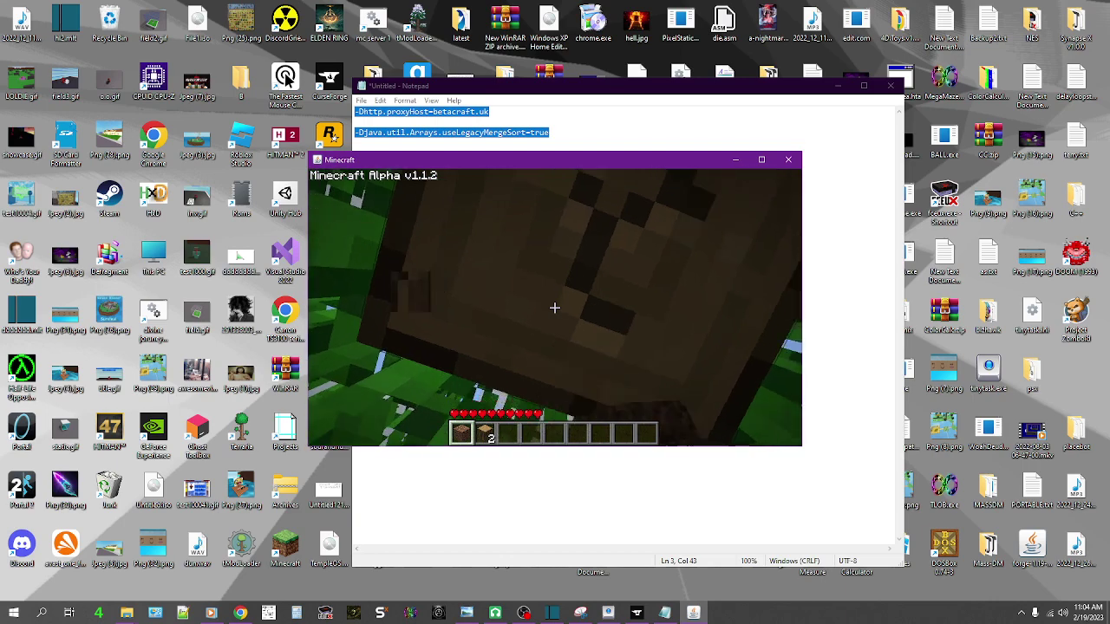
{"action": "left_click_drag", "start_coordinate": [554, 307], "coordinate": [554, 307]}
Craft a crafting table from wooden planks in the inventory and place it on the grass near the water.
{"action": "key", "text": "e"}
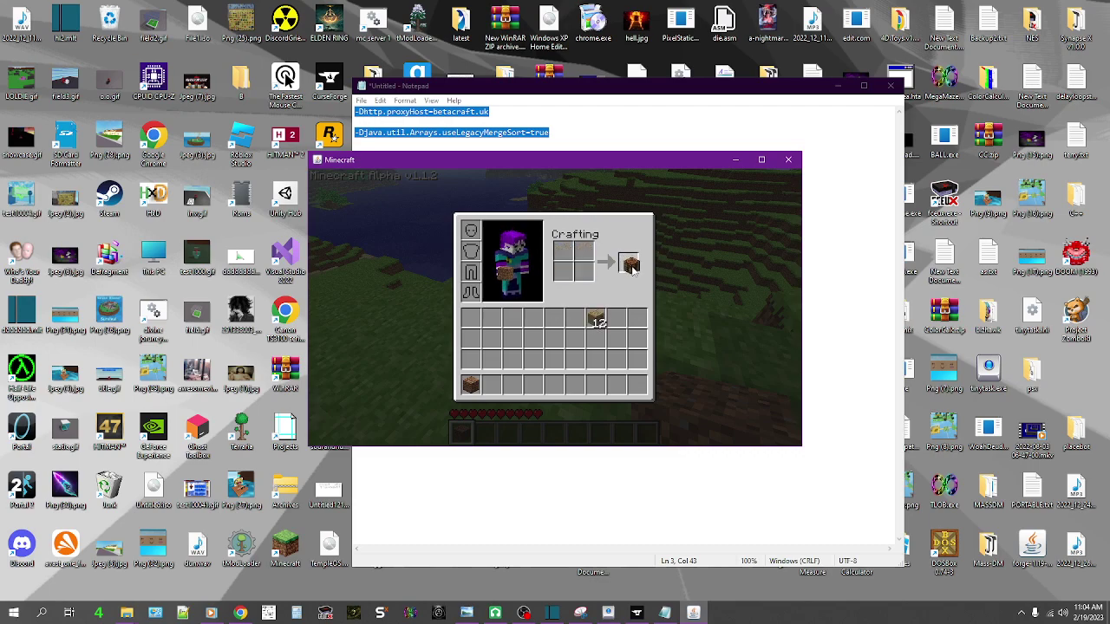
{"action": "key", "text": "e"}
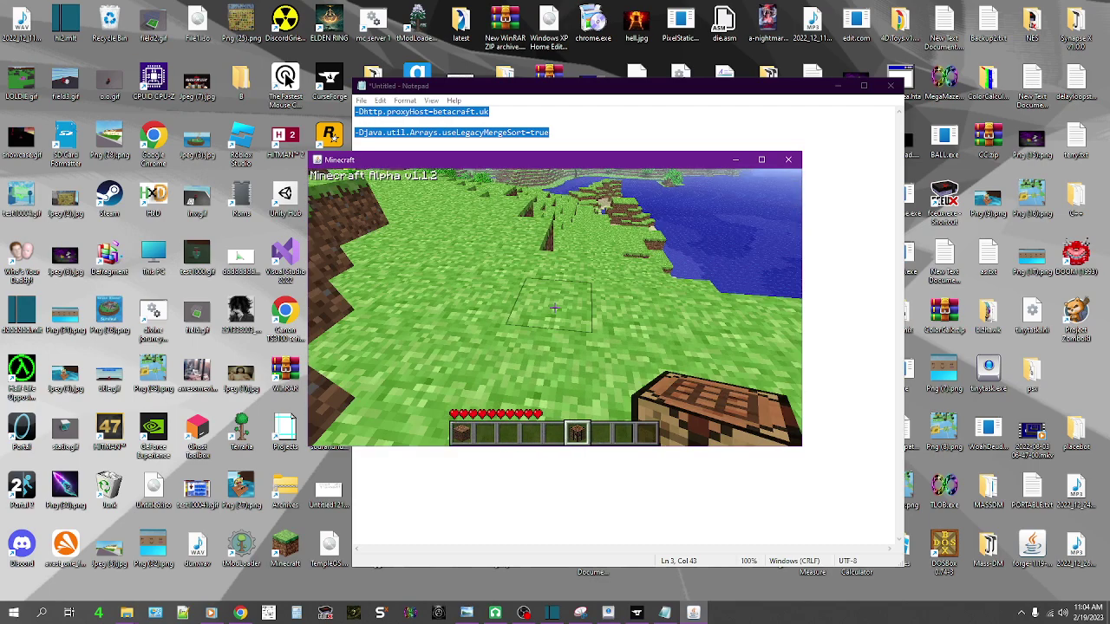
{"action": "right_click", "coordinate": [555, 308]}
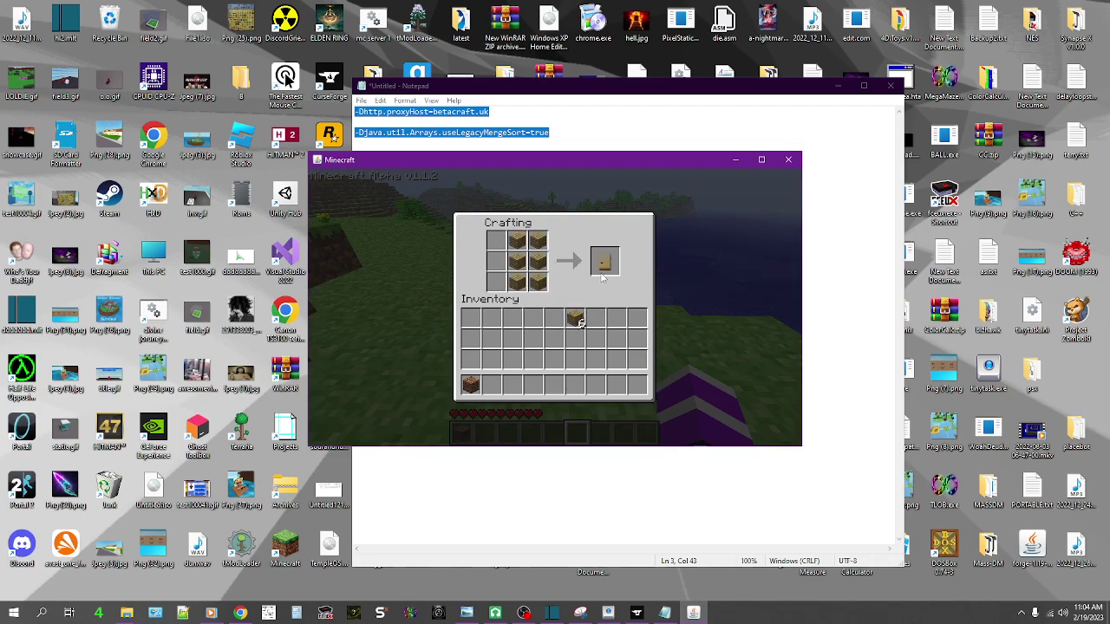
Craft a wooden door from six planks at the crafting table and place it on the grass.
{"action": "left_click", "coordinate": [604, 274]}
{"action": "key", "text": "e"}
{"action": "key", "text": "2"}
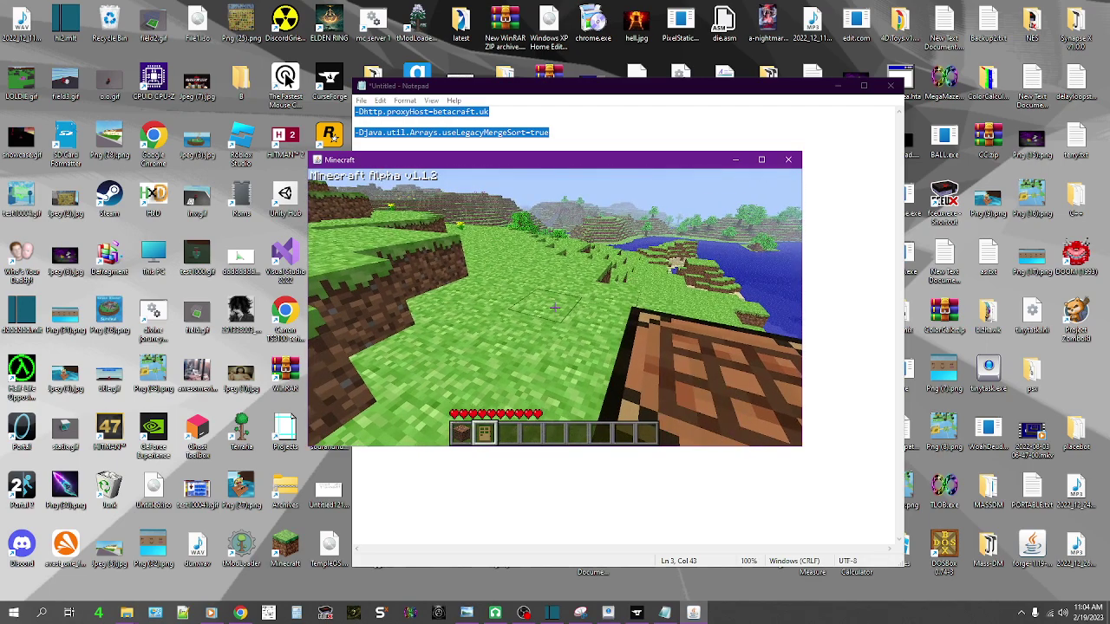
{"action": "right_click", "coordinate": [554, 307]}
Test the wooden door by opening and closing it, and walk past it along the grassy shore.
{"action": "key", "text": "w"}
{"action": "right_click", "coordinate": [555, 307]}
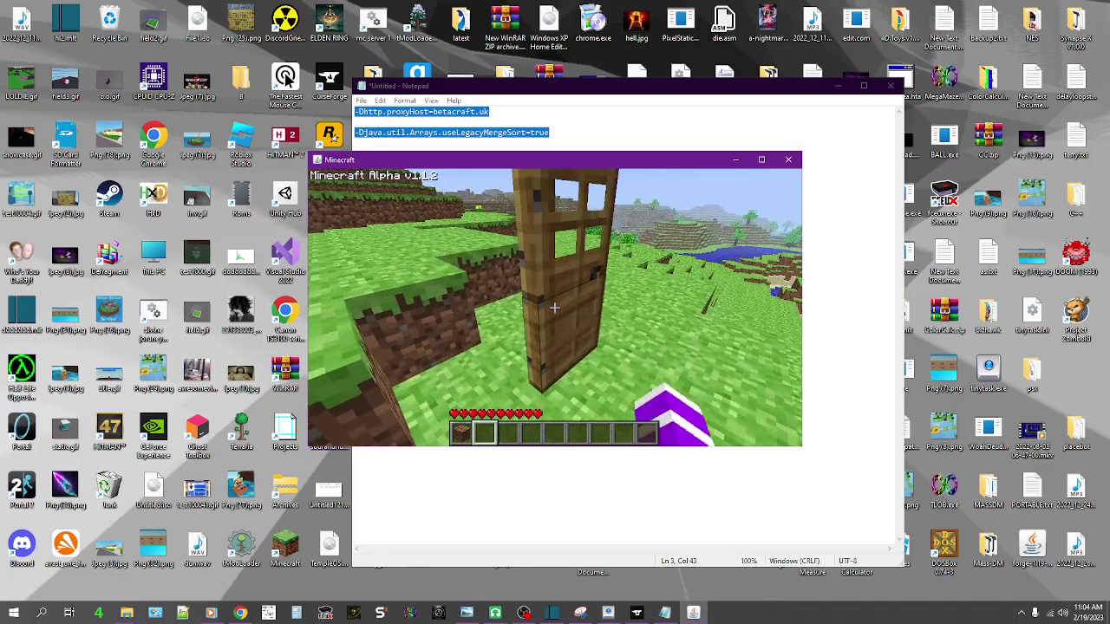
{"action": "right_click", "coordinate": [555, 308]}
{"action": "key", "text": "w"}
{"action": "key", "text": "space"}
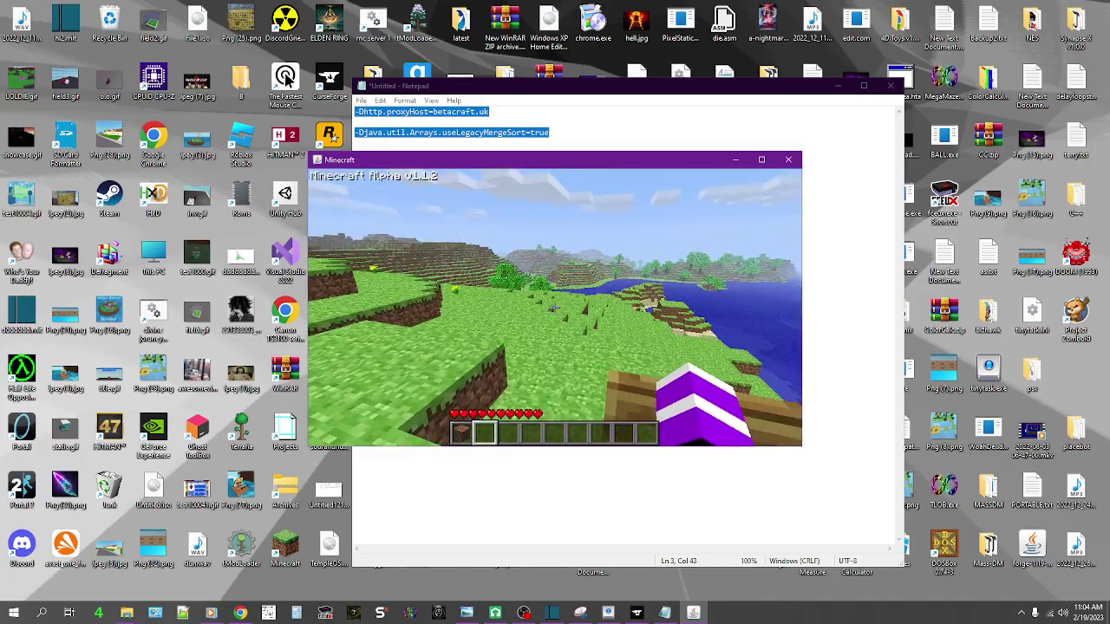
{"action": "key", "text": "w"}
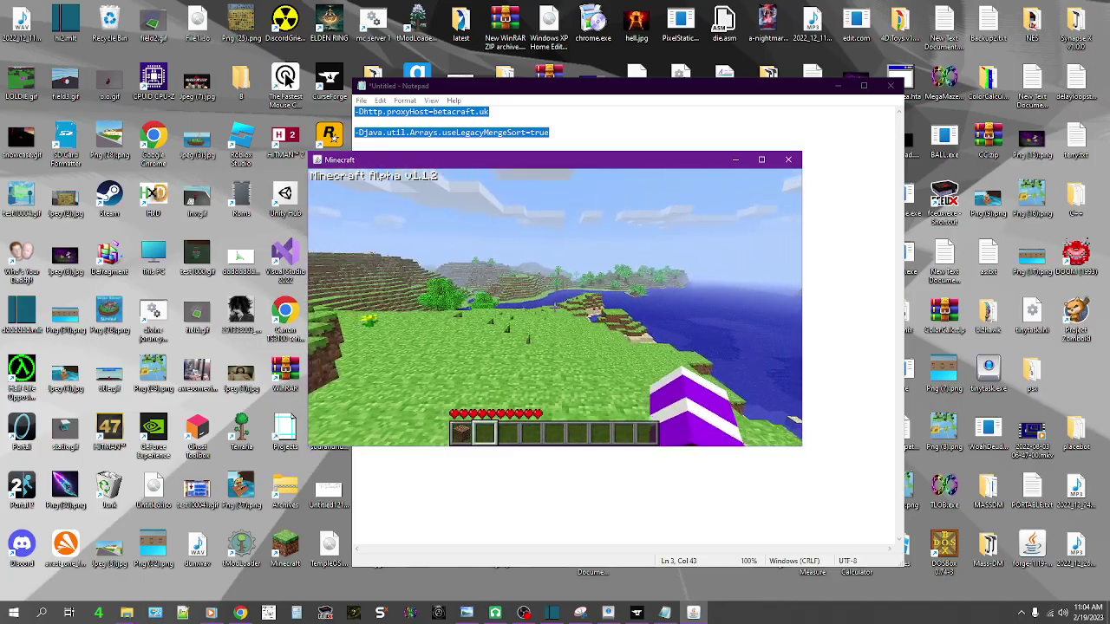
Leave the game running and switch to the OBS window.
{"action": "key", "text": "alt+Tab"}
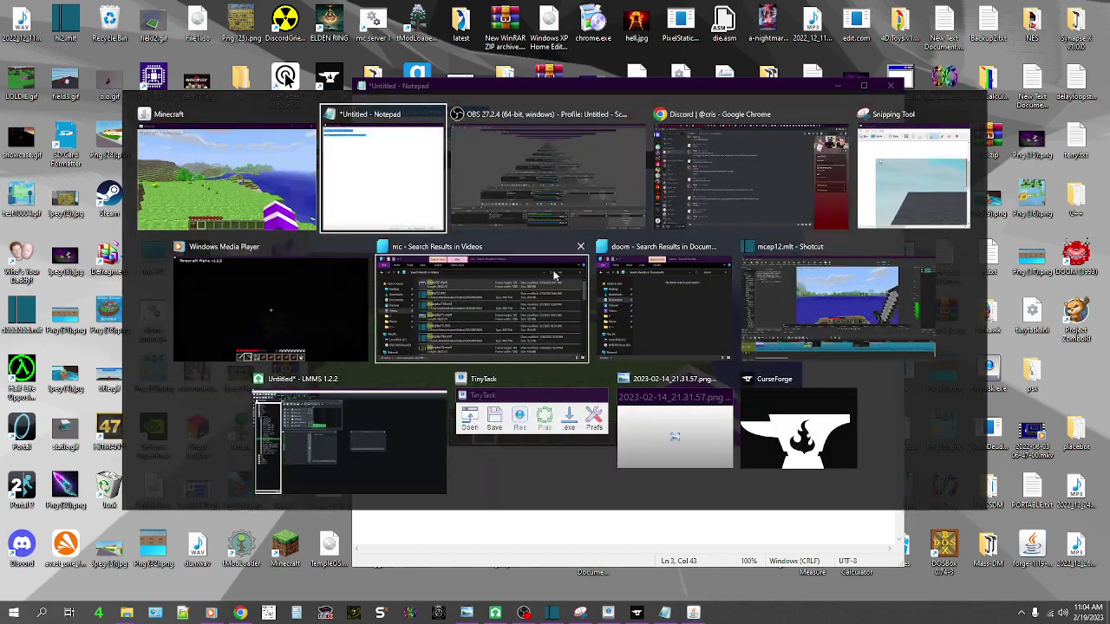
{"action": "left_click", "coordinate": [493, 217]}
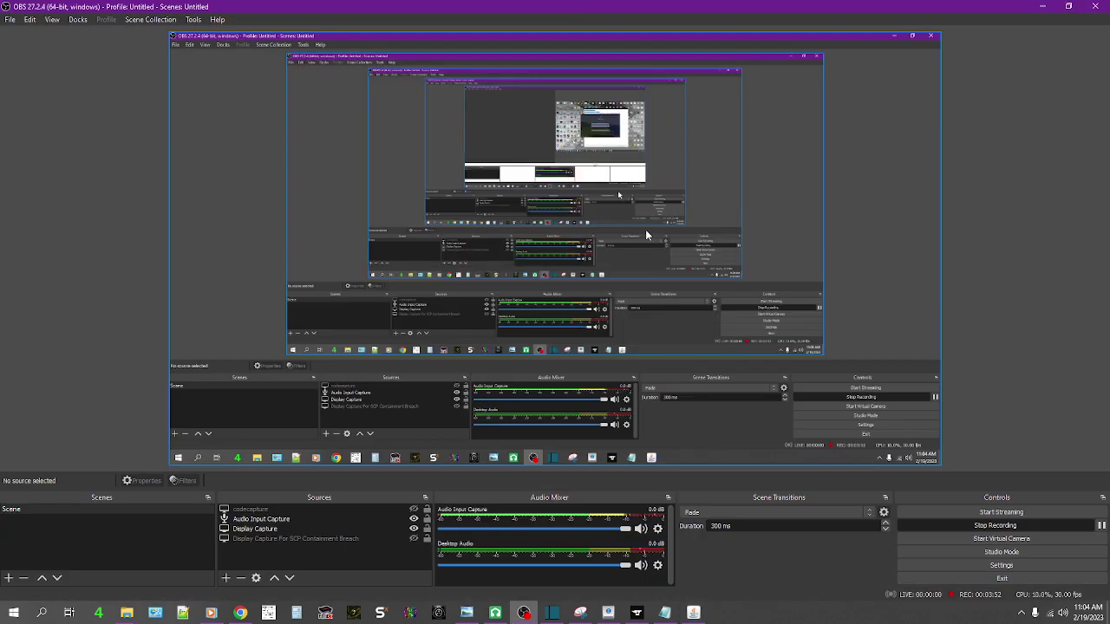